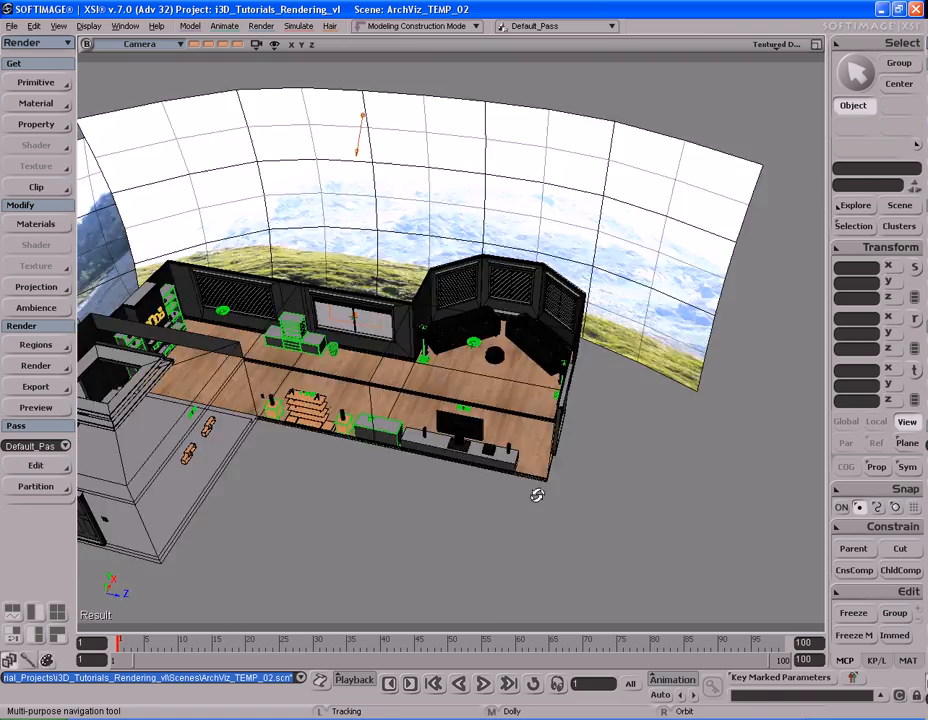
Step: Select all six window lights, from Large_Window_Lights_1 to Small_Window_Lights_3, in the scene explorer
mouse_move(508, 494)
left_mouse_down()
mouse_move(525, 474)
mouse_move(504, 474)
left_mouse_up()
scroll(526, 474, "up", 3)
key("s")
right_click_drag(504, 474, 534, 470)
scroll(526, 485, "down", 5)
key("s")
key("8")
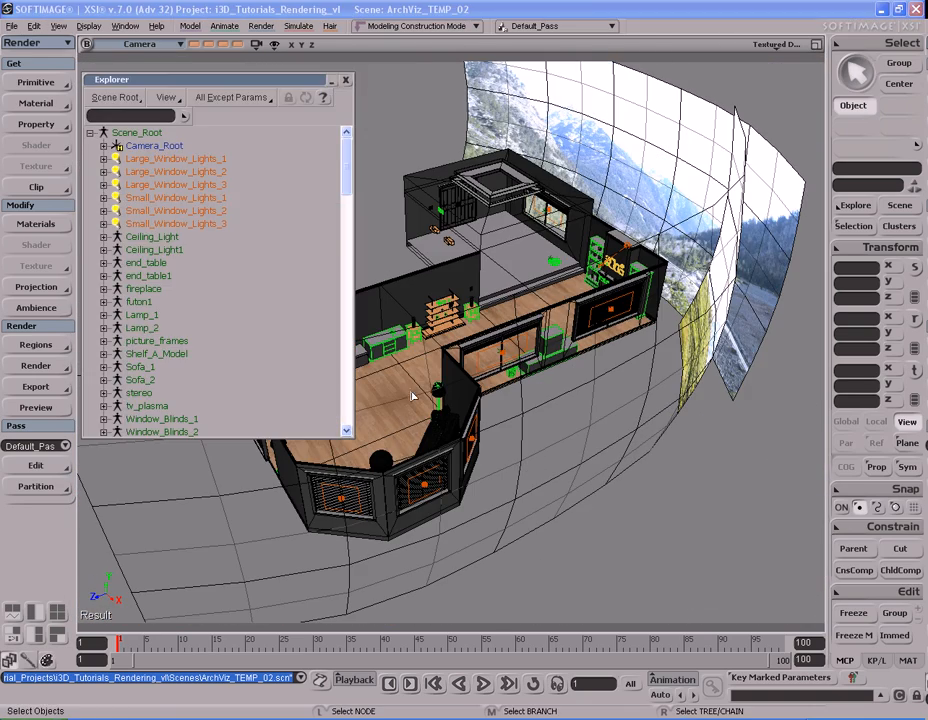
left_click(175, 158)
left_click(203, 224, "shift")
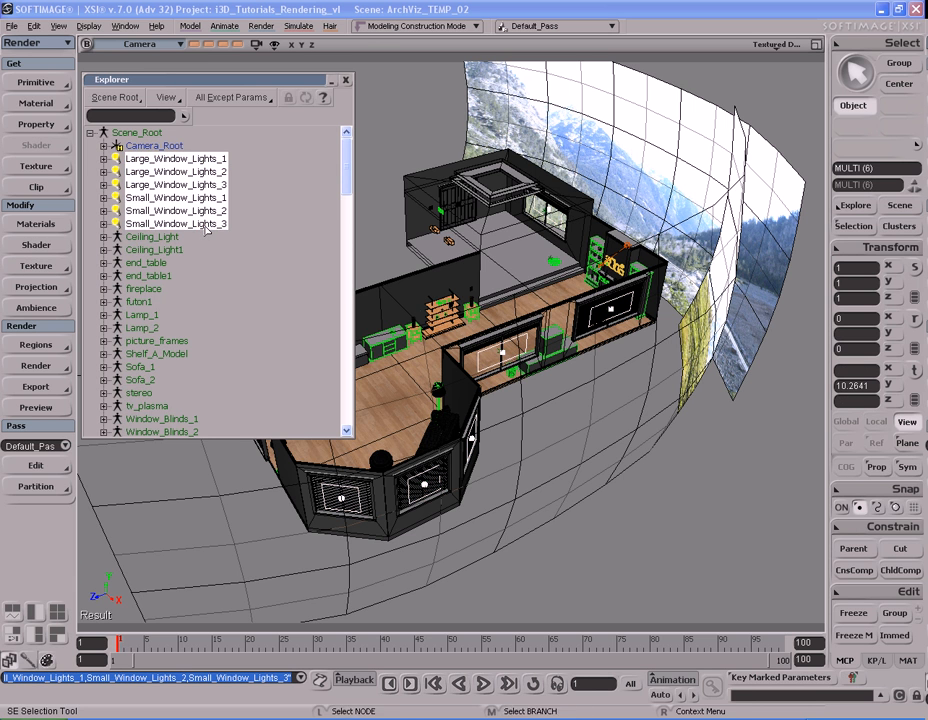
left_click(347, 81)
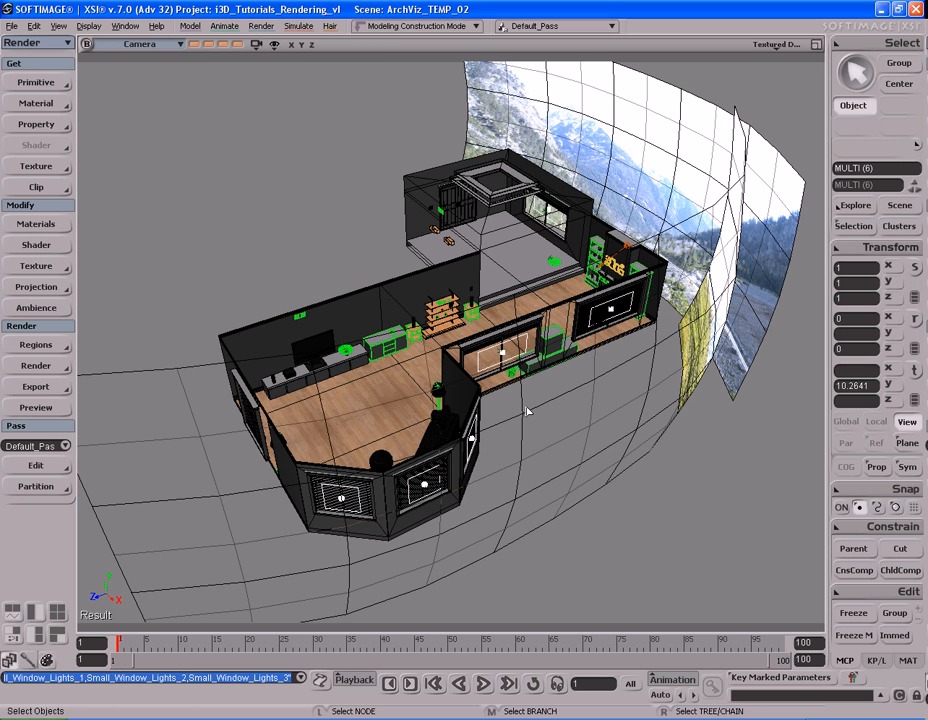
Step: Enable Global Illumination in the photon properties of the selected window lights
key("Return")
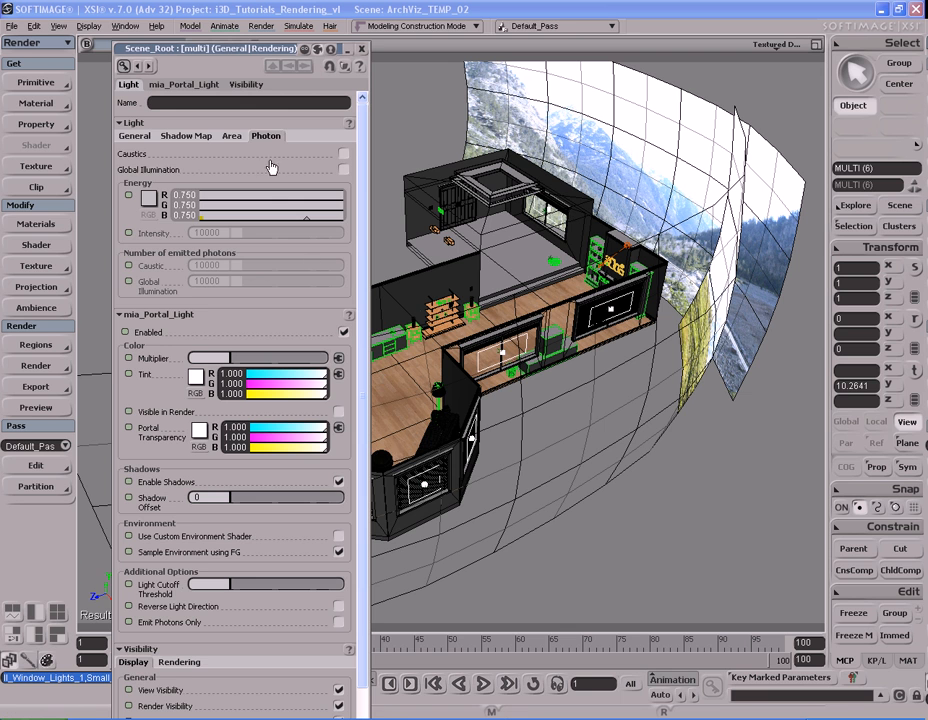
left_click(231, 135)
left_click(265, 135)
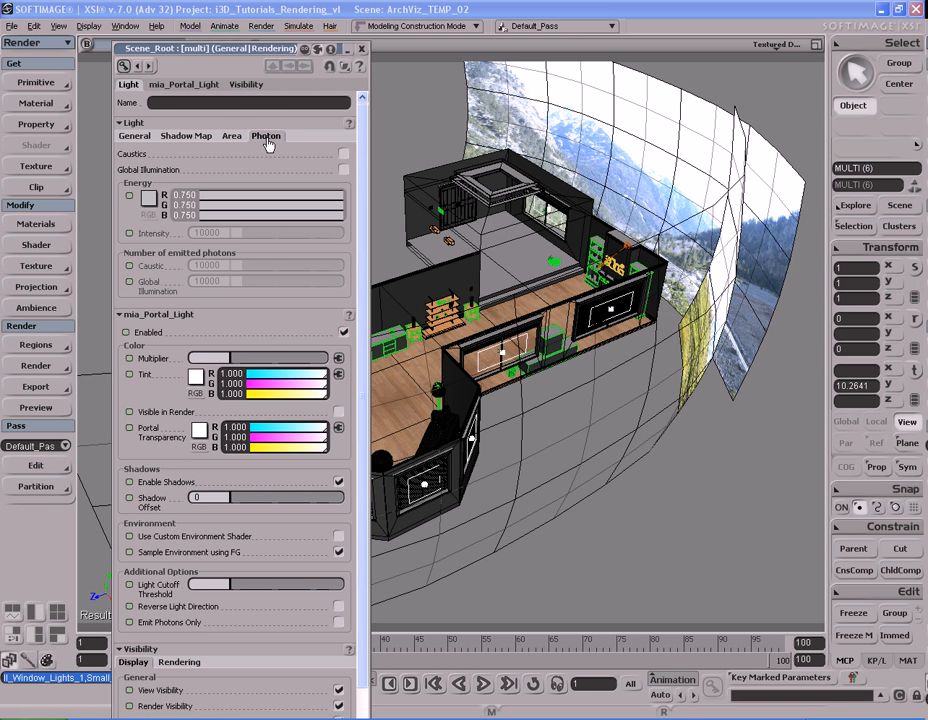
left_click(344, 170)
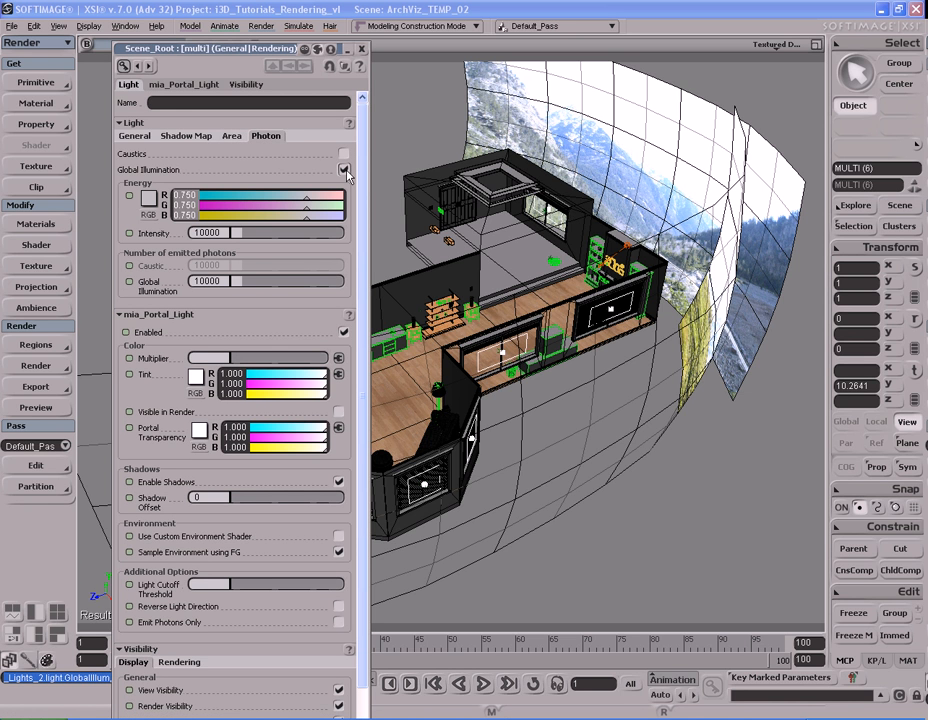
Step: Set the number of emitted global illumination photons to 100000 for the selected lights and close their properties
left_click(207, 281)
type("10000")
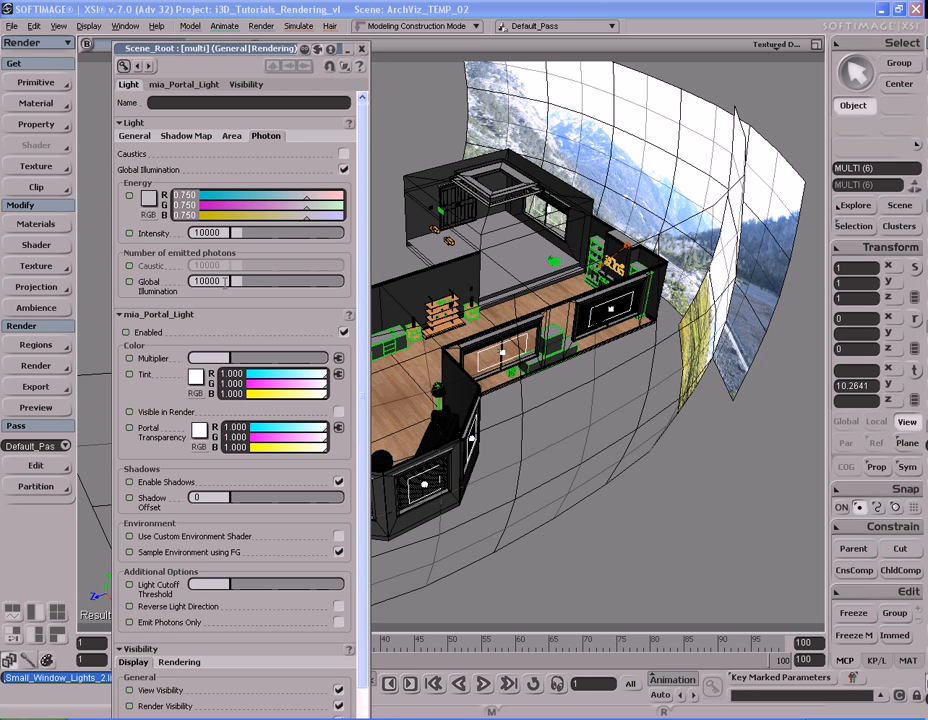
double_click(225, 282)
left_click_drag(228, 283, 350, 286)
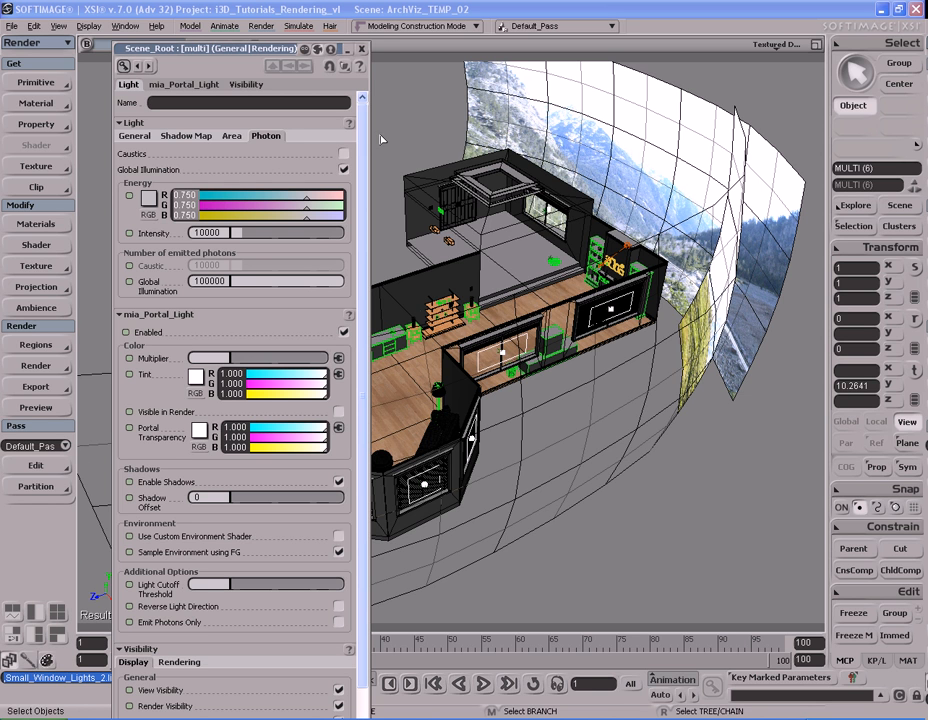
left_click(361, 48)
Step: Return the camera to the interior view facing the sofas and the bay windows
key("s")
right_click_drag(522, 428, 582, 402)
left_click(208, 46)
left_click(187, 46)
left_click(194, 45)
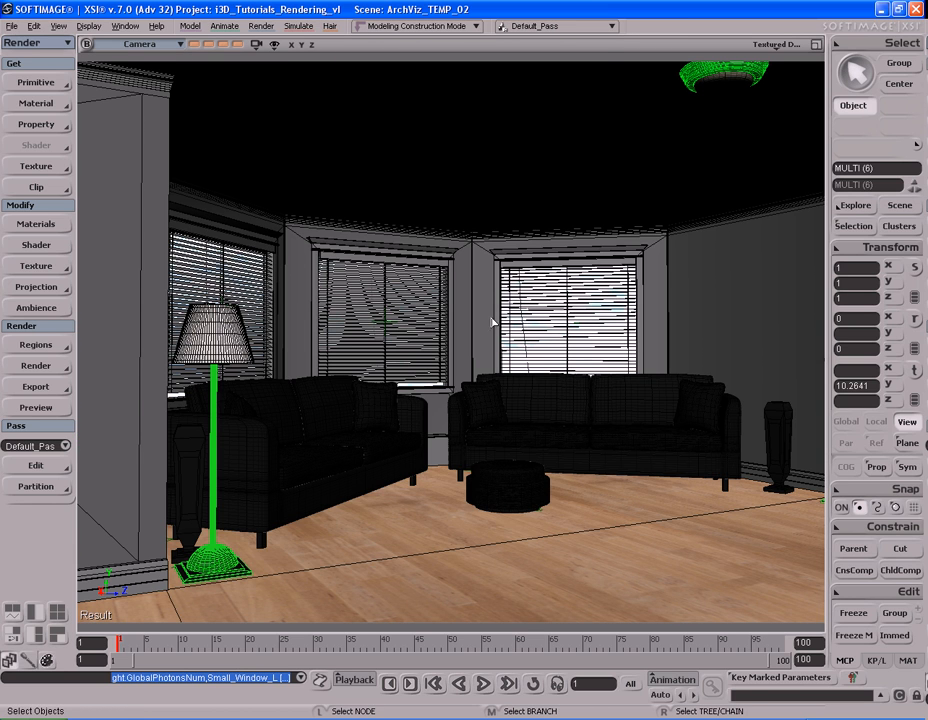
Step: Enable Global Illumination in the mental ray renderer options, moving the options window aside from the scene
left_click(36, 365)
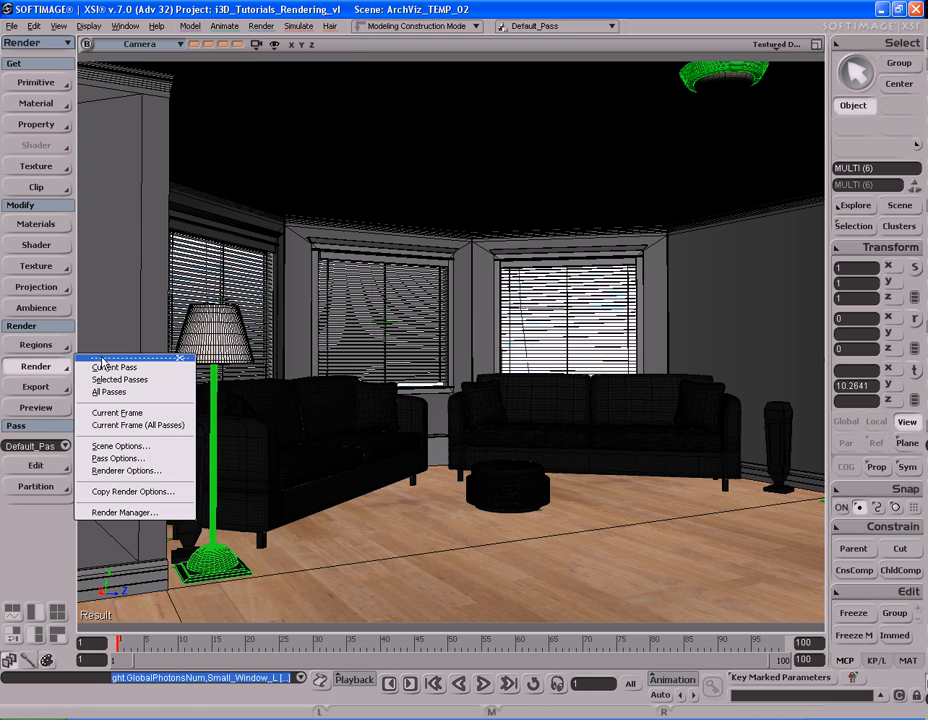
left_click(126, 470)
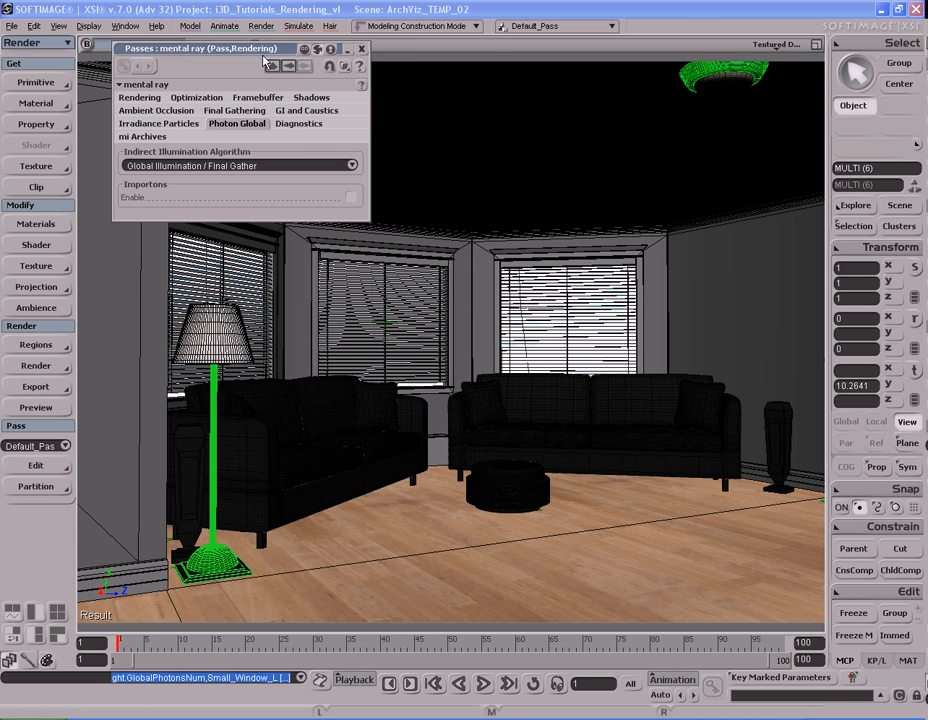
left_click_drag(240, 52, 631, 67)
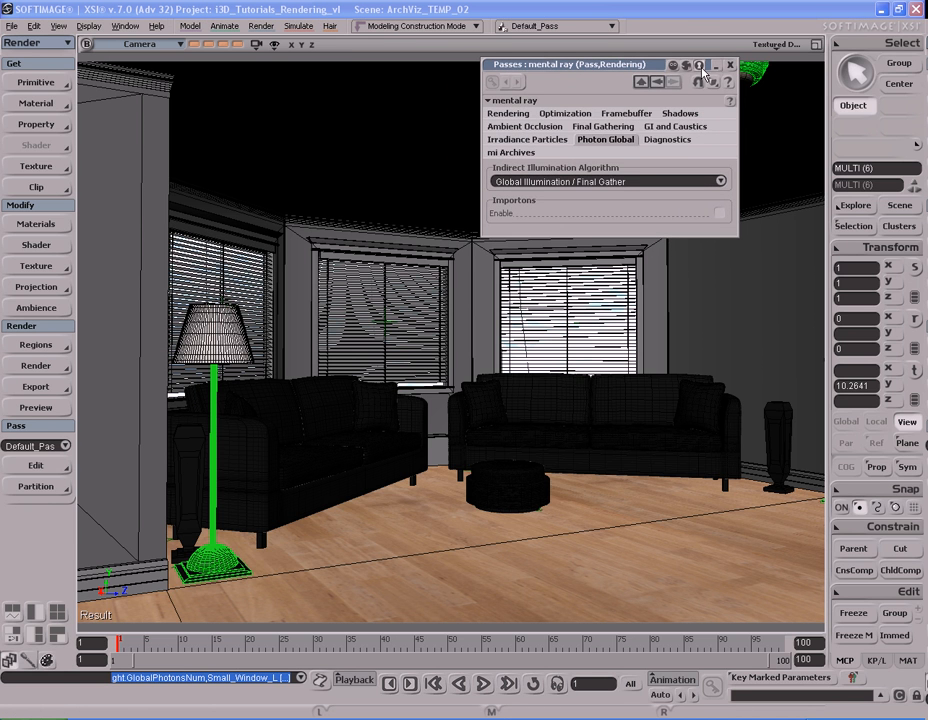
left_click(698, 126)
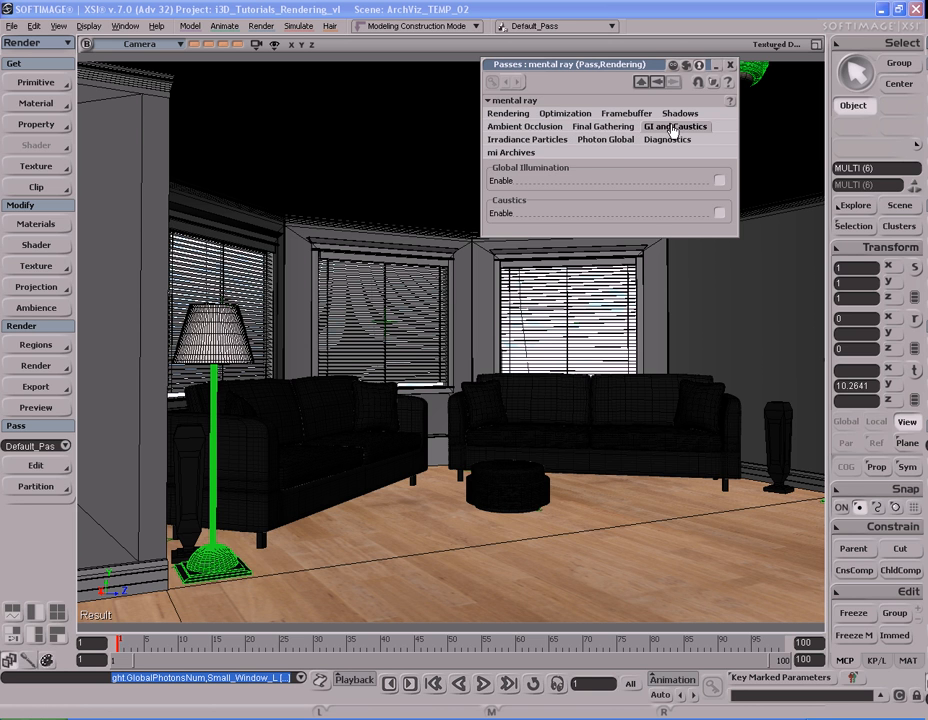
left_click(720, 181)
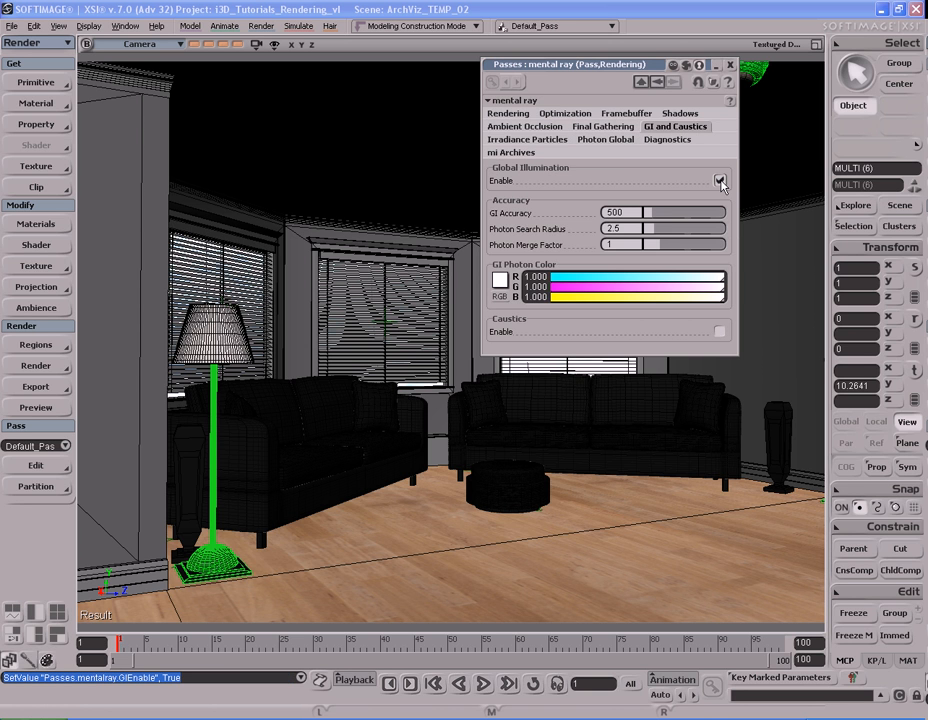
Step: Set the indirect illumination algorithm to Global Illumination / Final Gather in the Photon Global settings
left_click(605, 139)
left_click(636, 184)
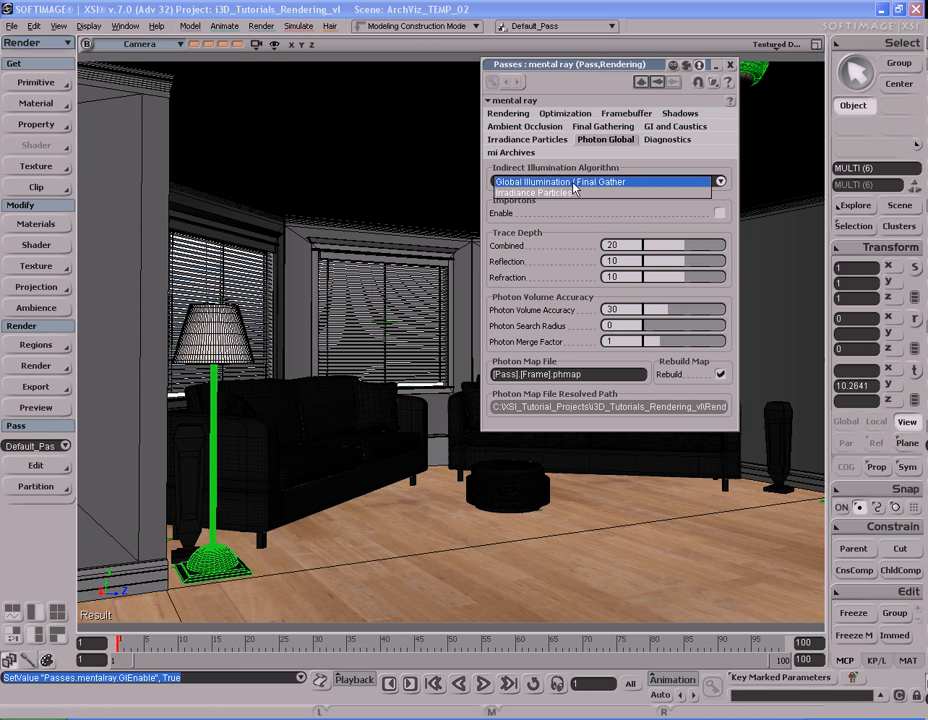
left_click(612, 182)
left_click(630, 184)
left_click(645, 182)
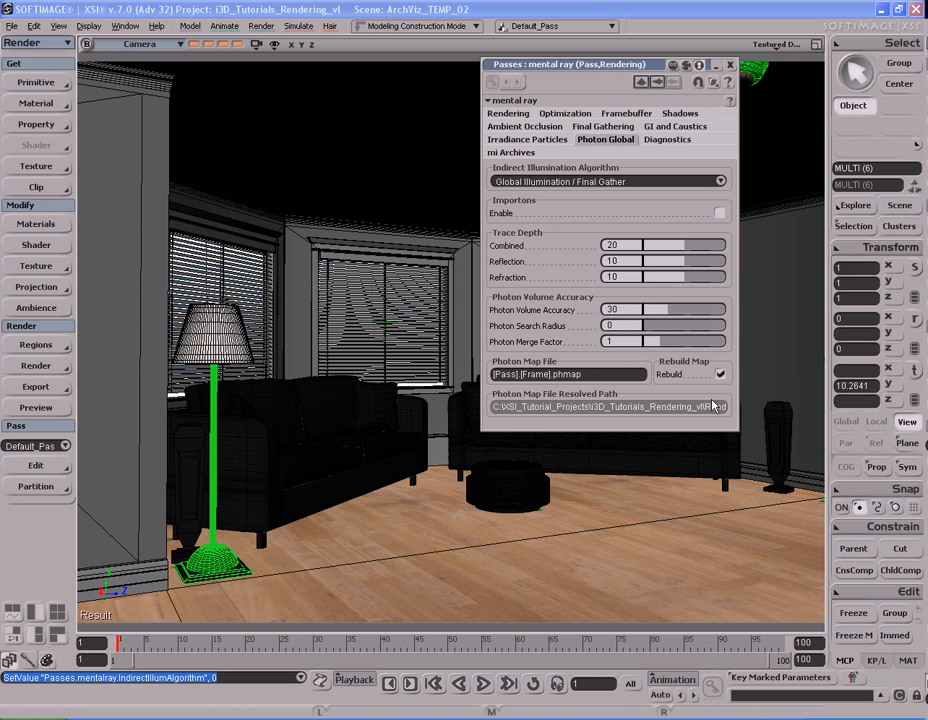
Step: Name the photon map file ArchViz.phmap
left_click(551, 374)
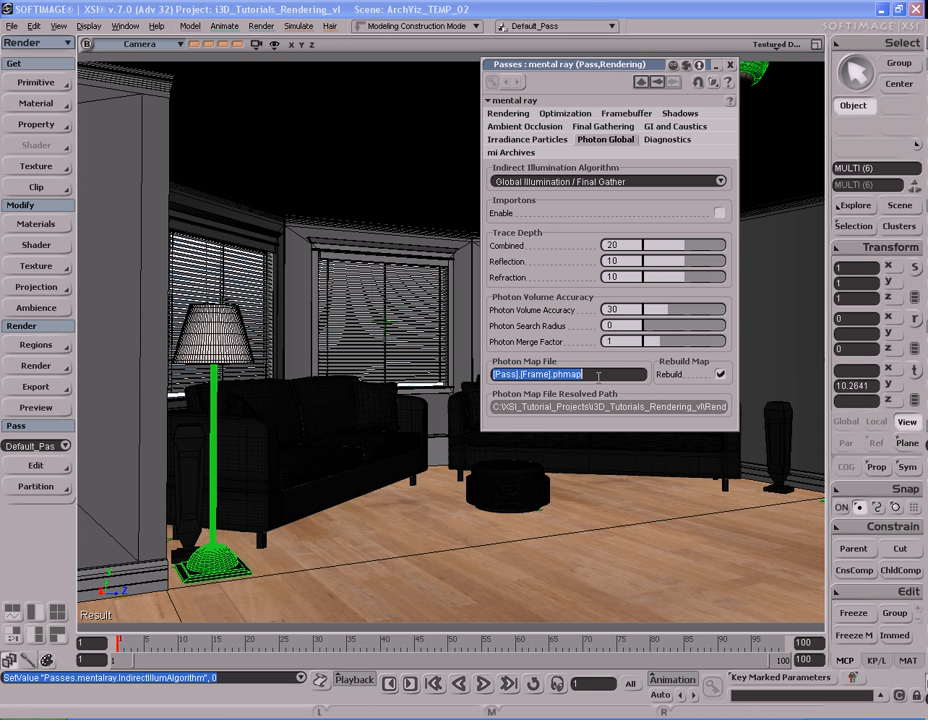
left_click(551, 374)
left_click_drag(551, 374, 491, 374)
type("ArchVi")
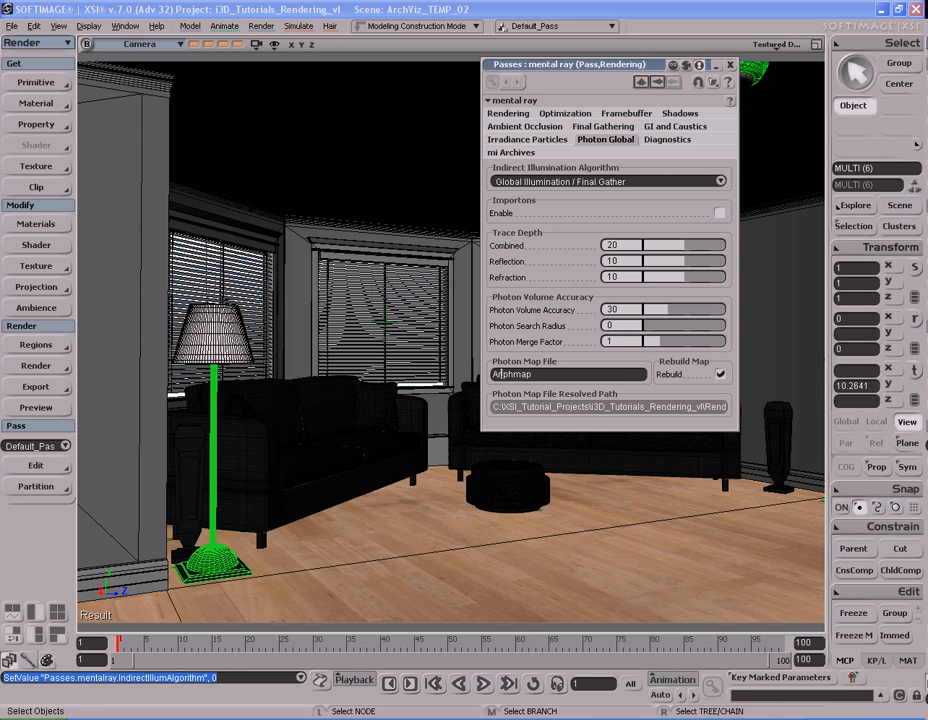
type("z.")
key("Return")
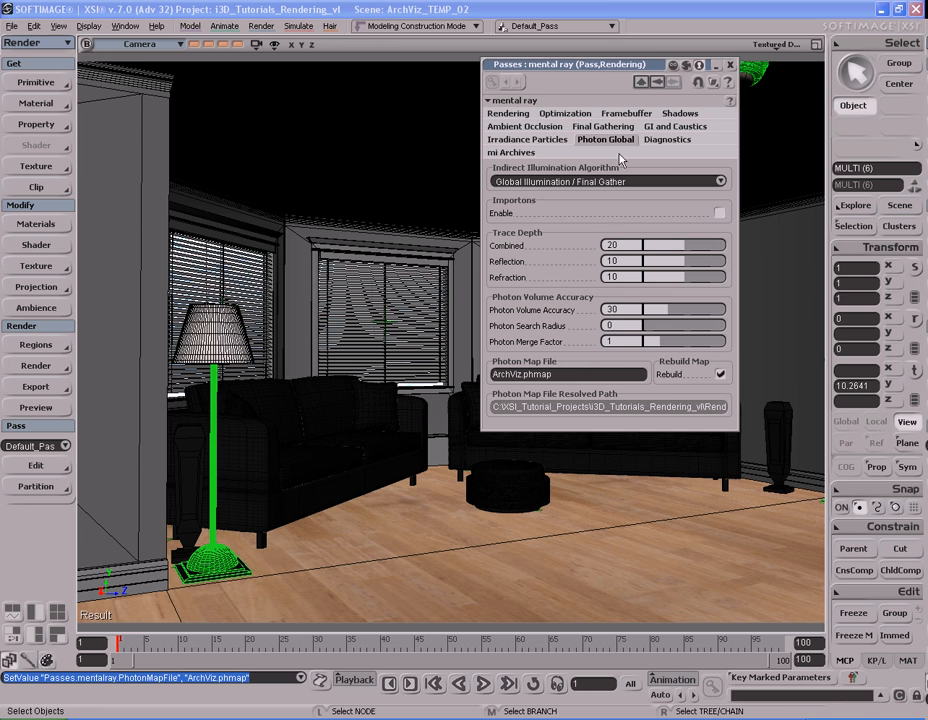
Step: Check the GI accuracy and Photon Global settings, collapse the renderer options, and render a preview of the interior view
left_click(674, 127)
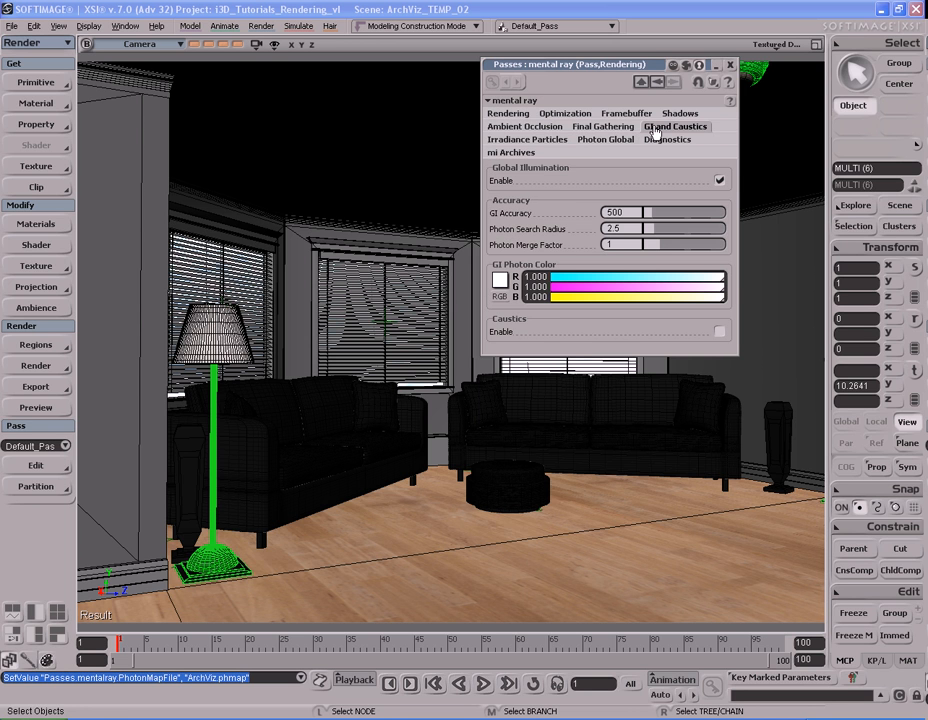
left_click(626, 141)
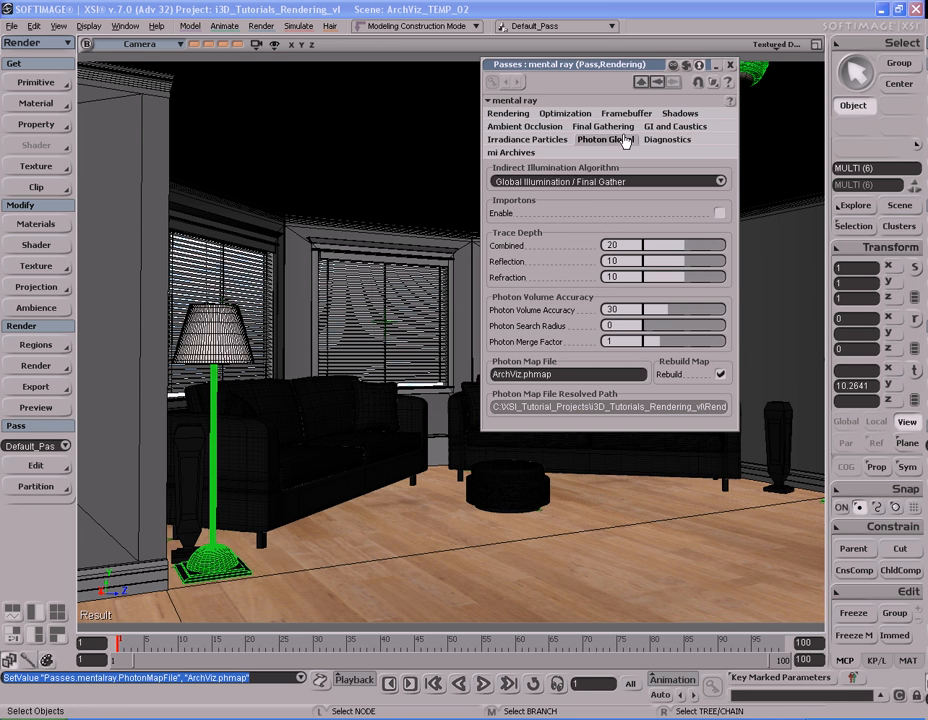
double_click(624, 66)
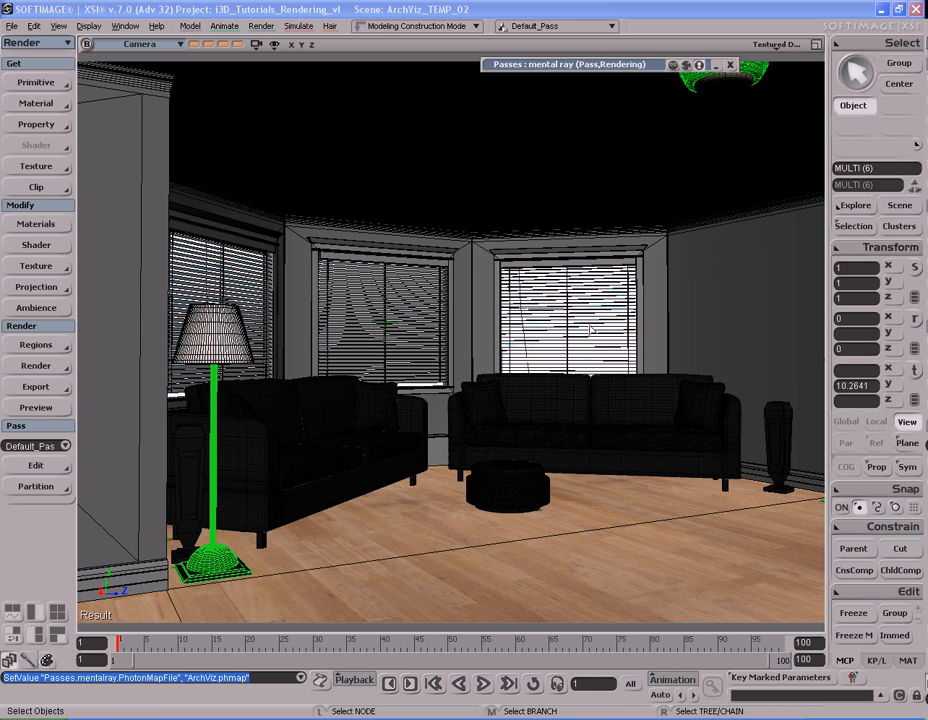
key("shift")
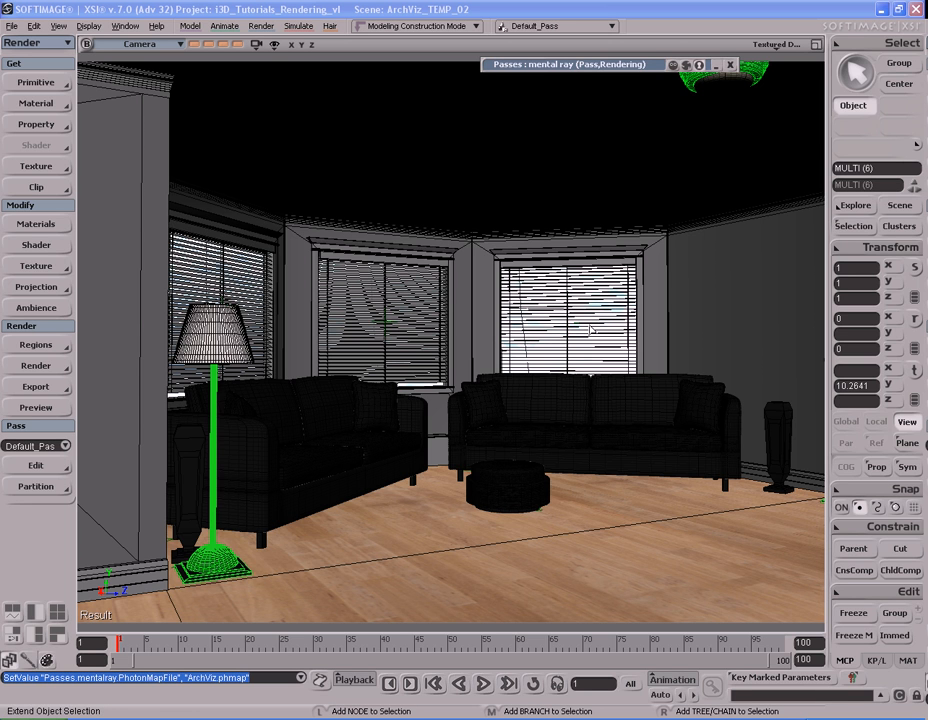
key("shift+q")
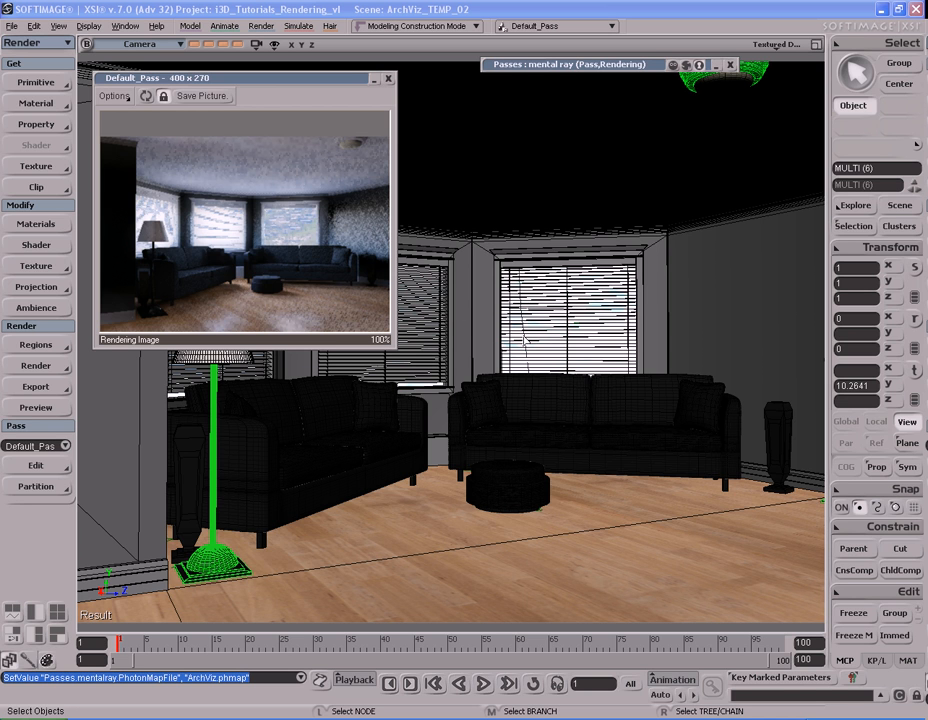
Step: Select only the three small window lights, Small_Window_Lights_1 to Small_Window_Lights_3, in the scene explorer
key("8")
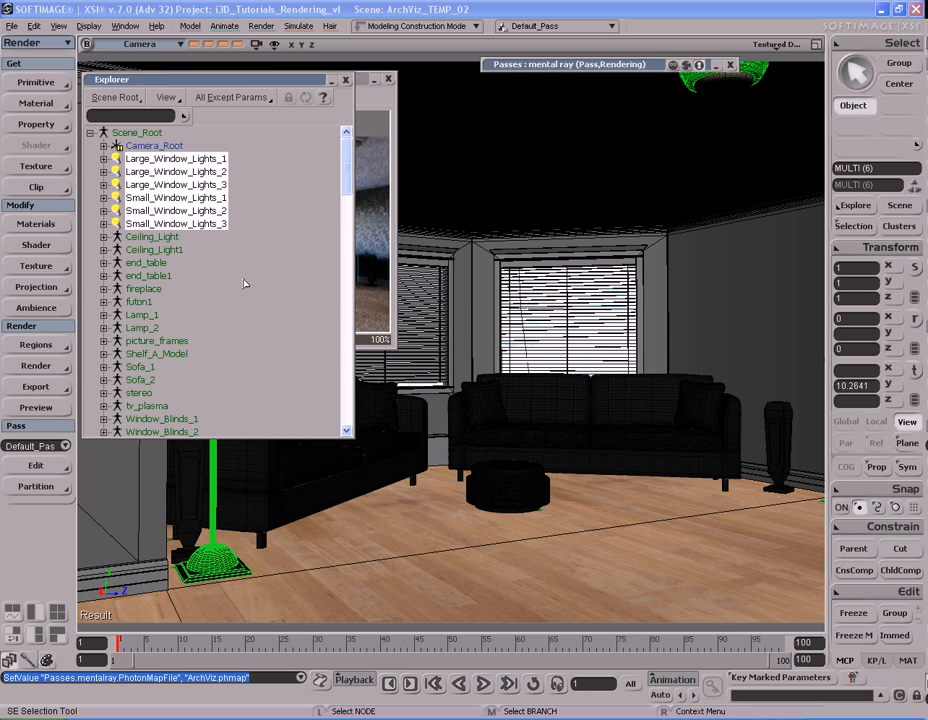
left_click(203, 199)
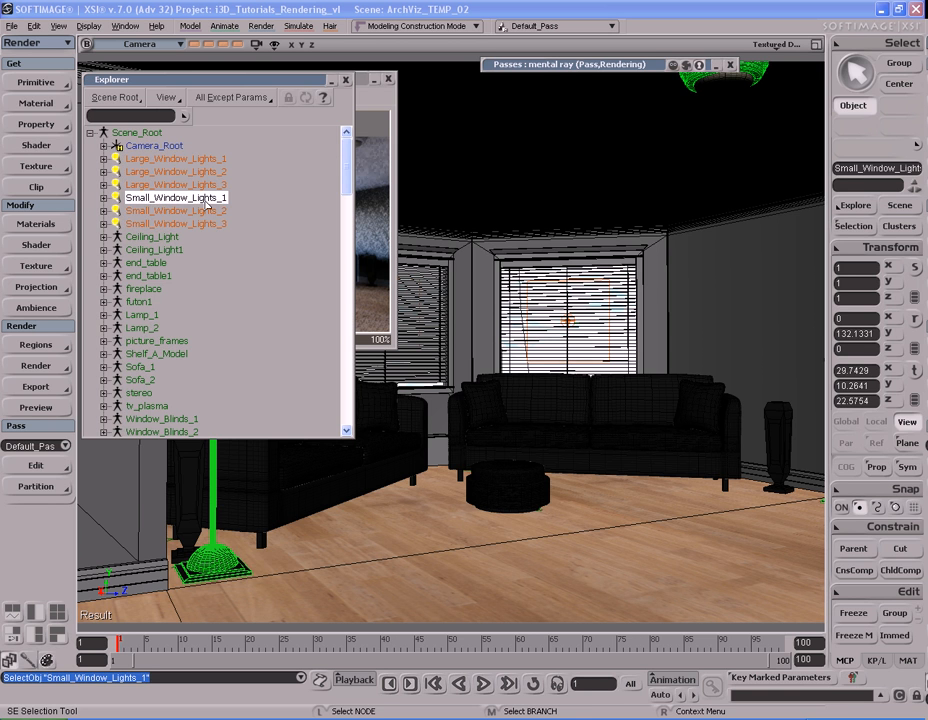
left_click(180, 224, "shift")
left_click(345, 80)
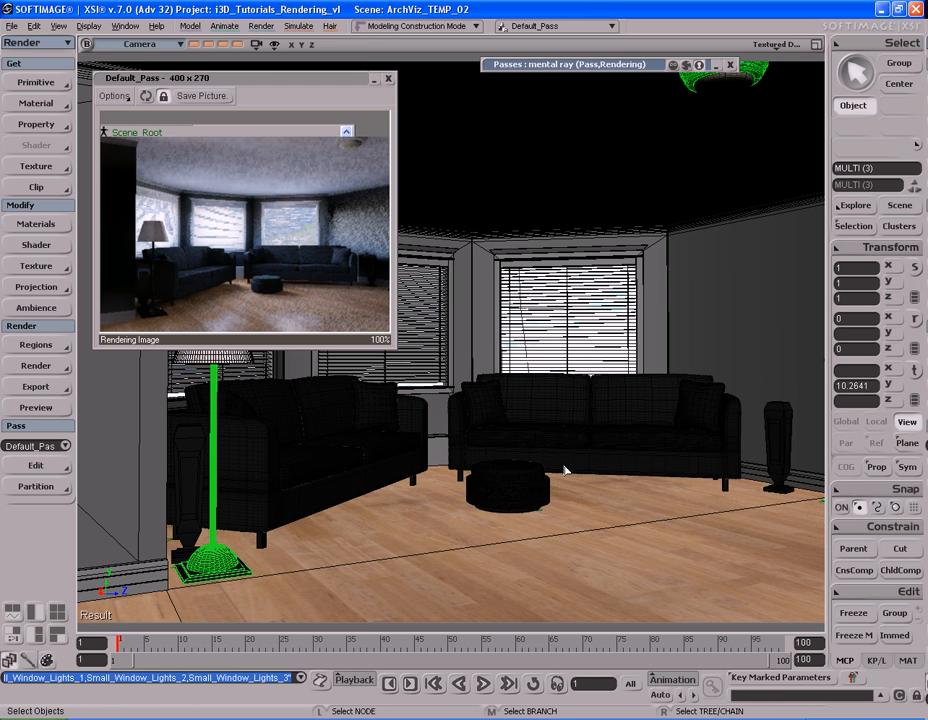
Step: Set the photon energy intensity of the three small window lights to 100000 in their light properties
key("Return")
left_click_drag(296, 38, 618, 18)
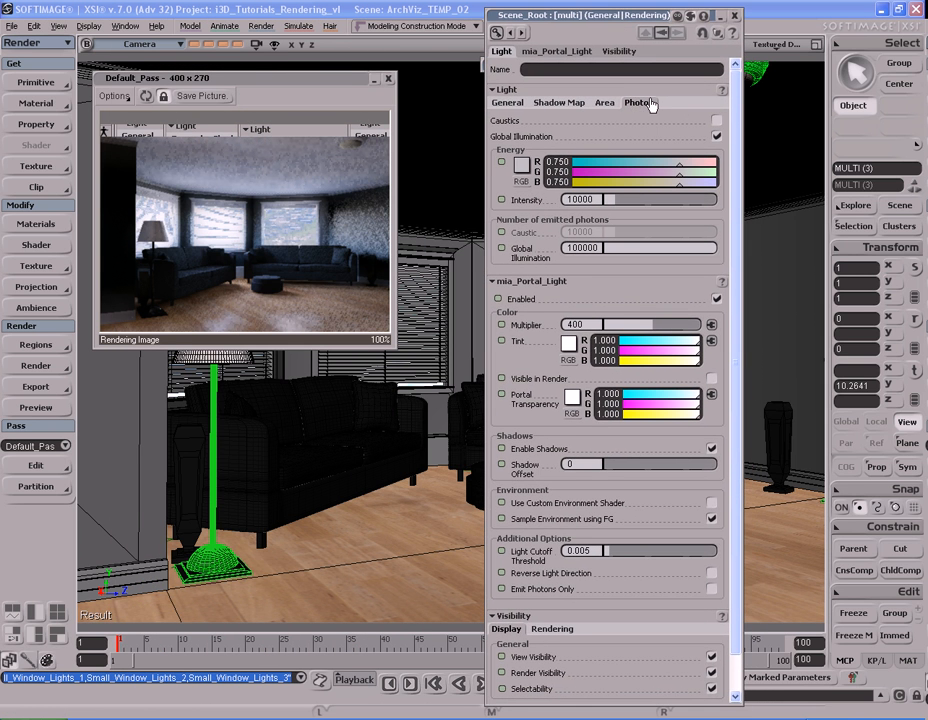
left_click(521, 166)
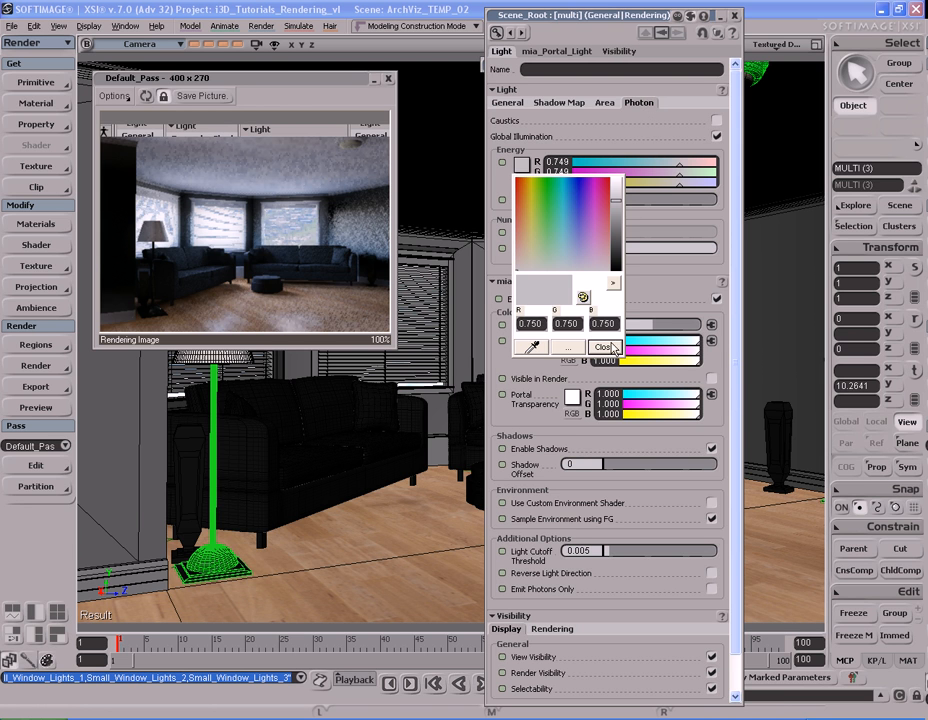
left_click(606, 464)
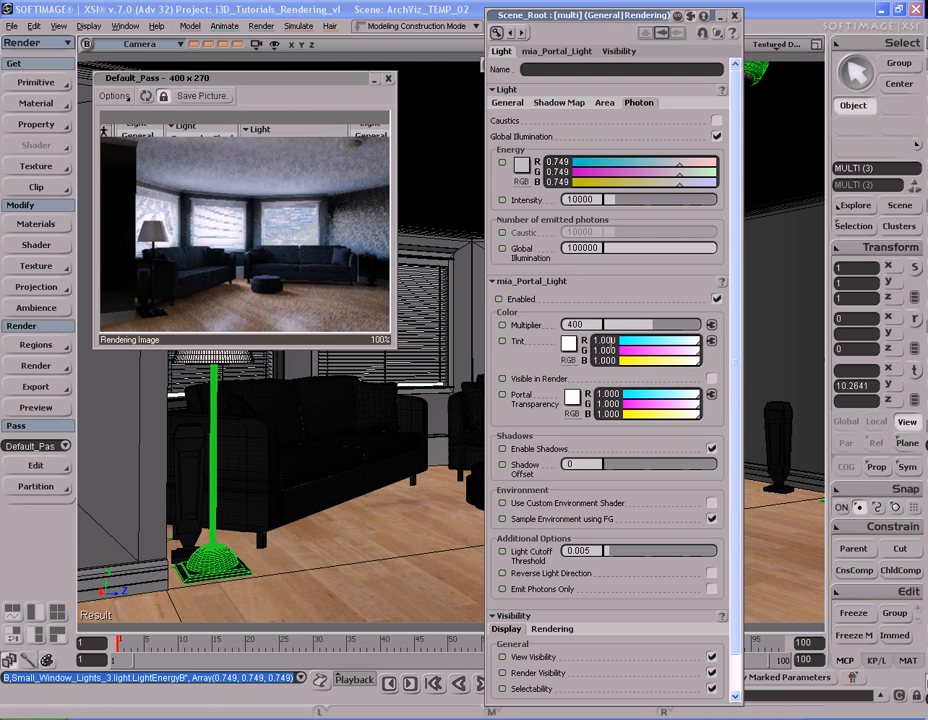
left_click(611, 197)
type("100000")
key("Return")
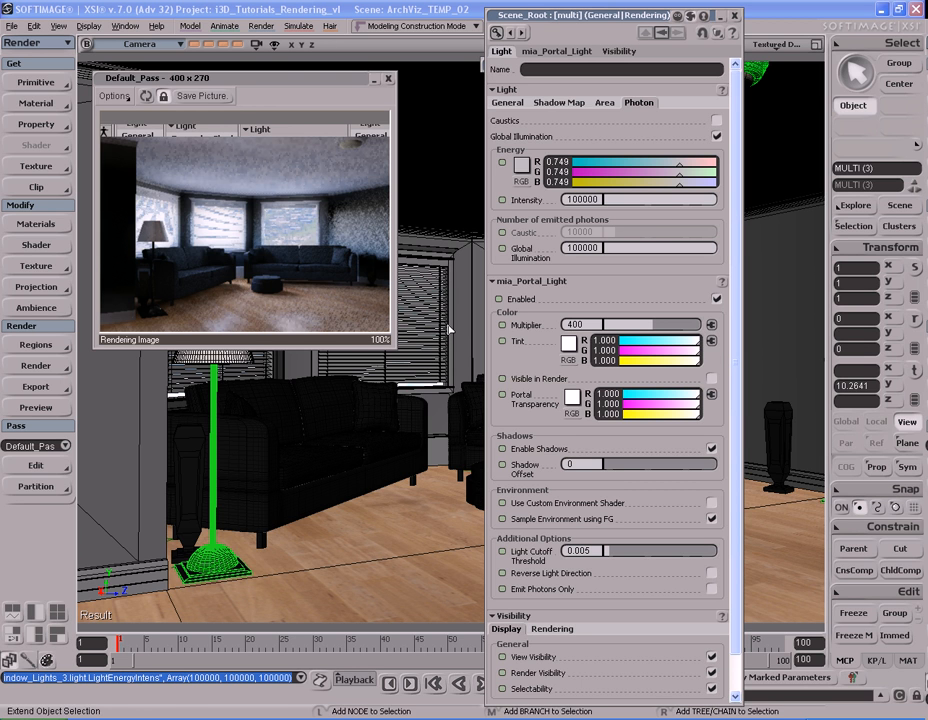
Step: Render a new preview of the interior and place it beside the first one to compare the two
key("shift+q")
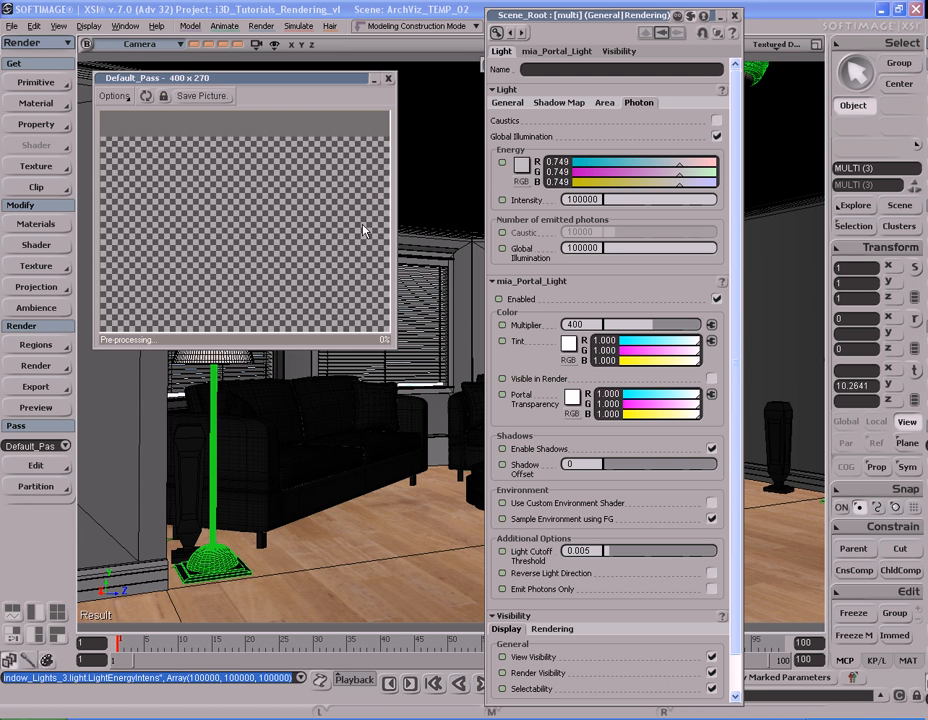
left_click_drag(236, 80, 541, 81)
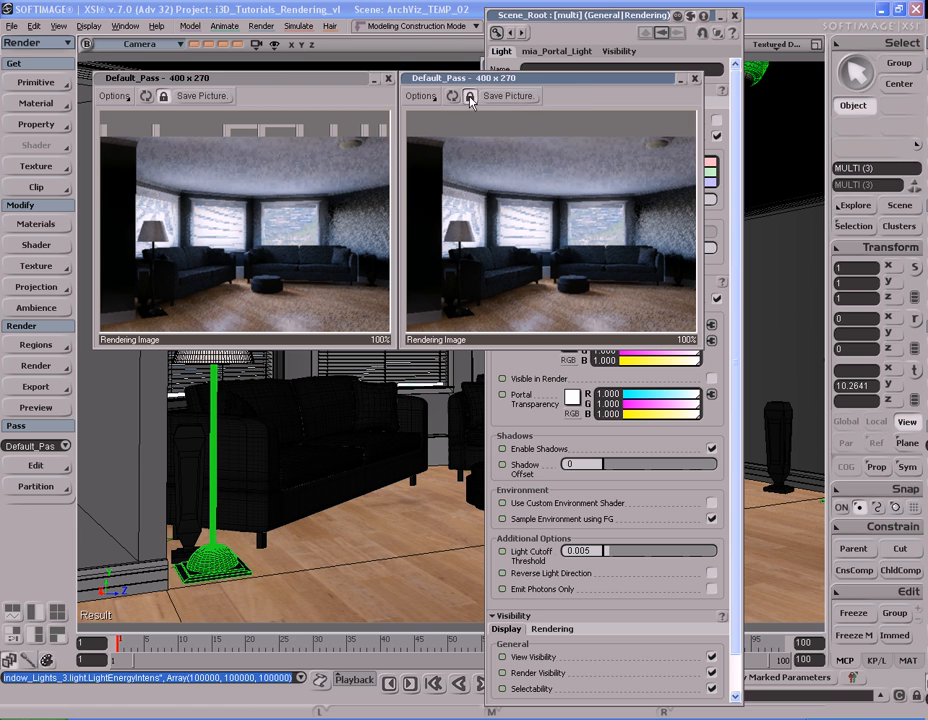
left_click(277, 98)
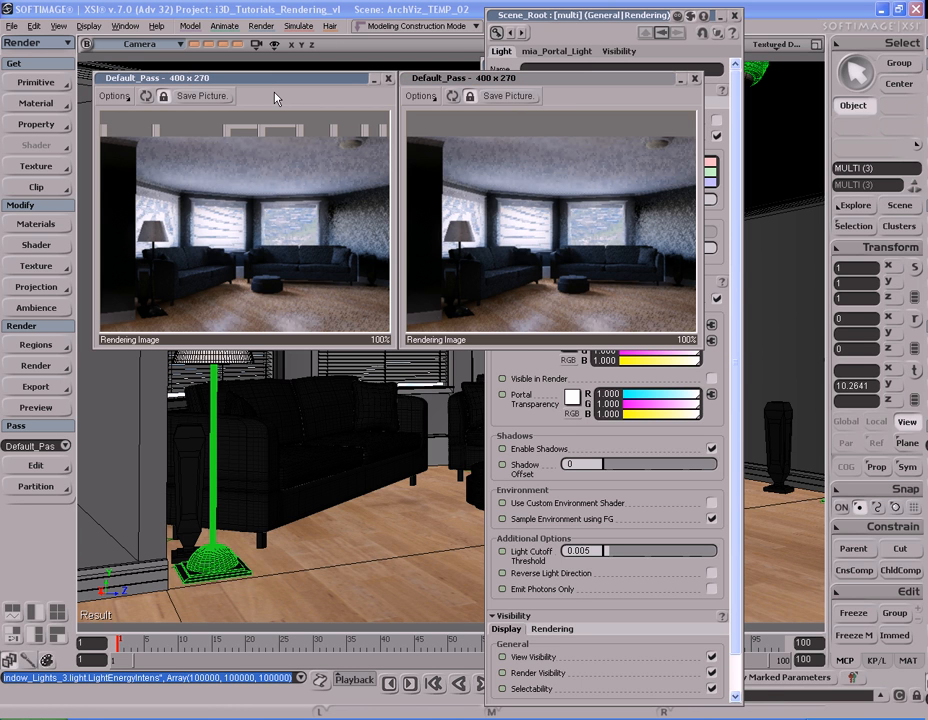
left_click(610, 86)
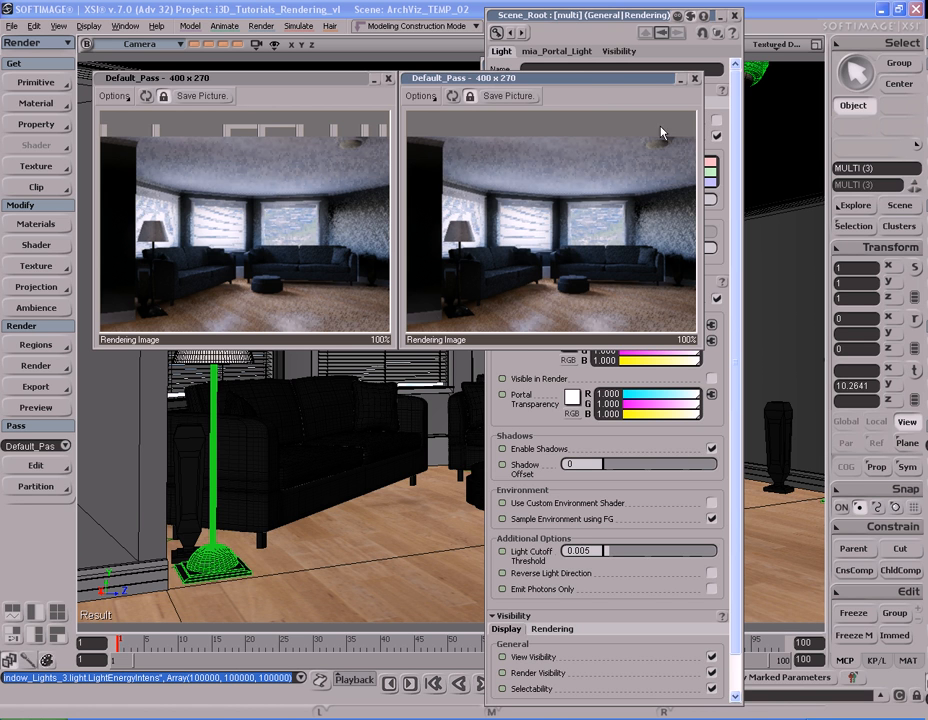
Step: Close both preview renders and the shared property page of the small window lights
left_click(694, 80)
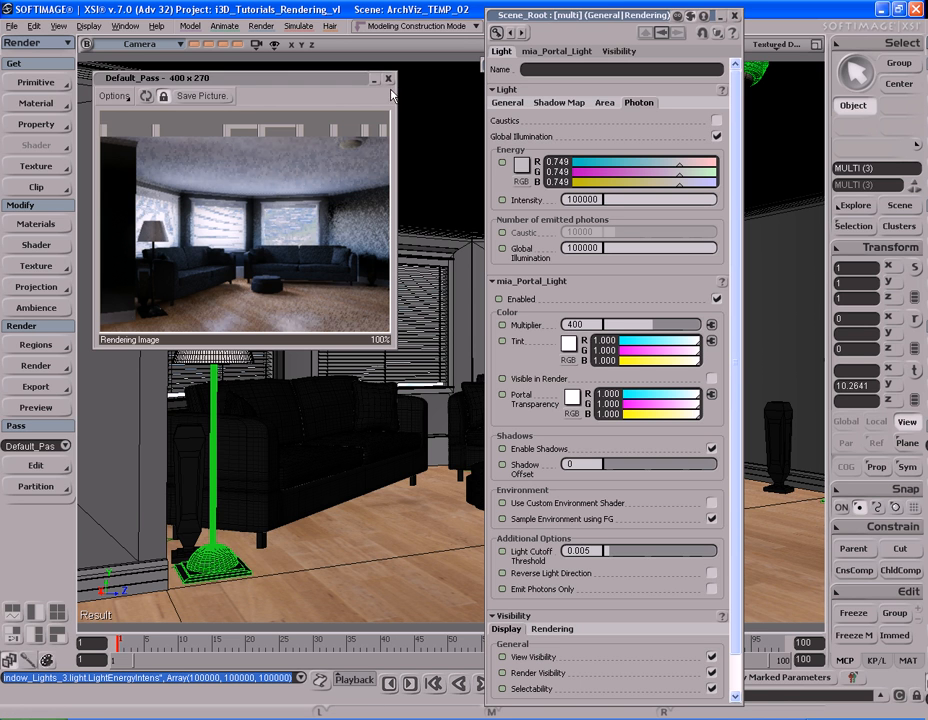
left_click(324, 81)
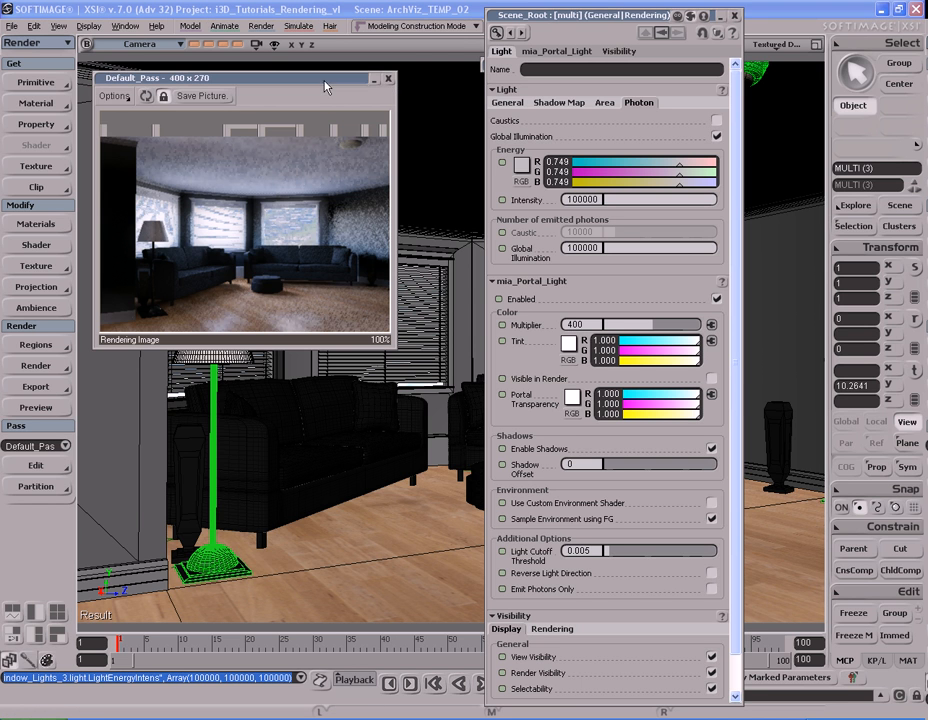
left_click(388, 78)
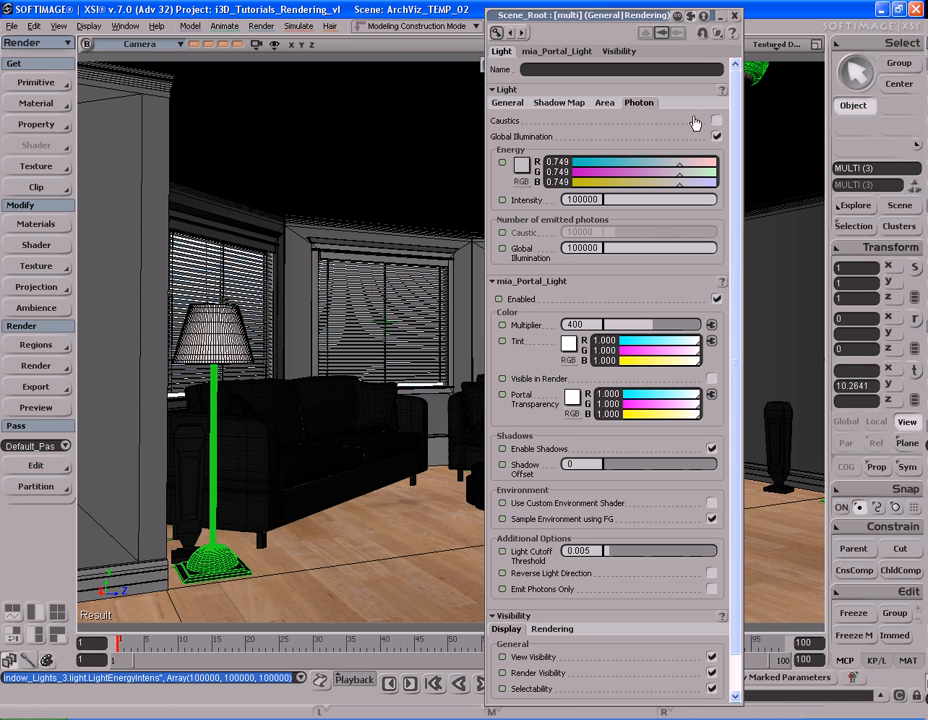
left_click(735, 18)
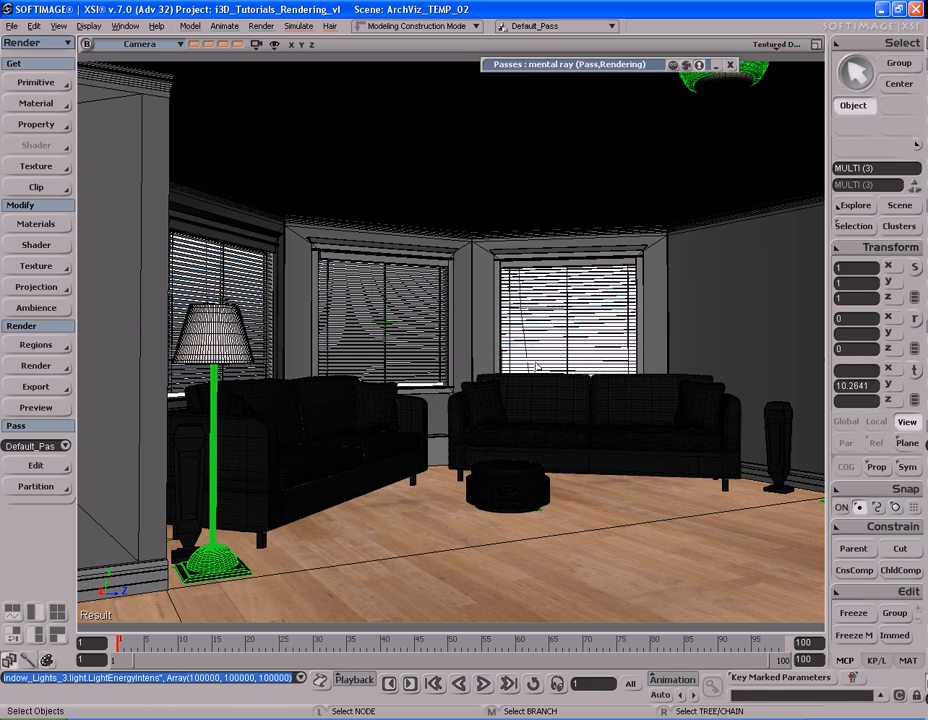
Step: Select only Small_Window_Lights_2 in the scene explorer and open its render tree
key("8")
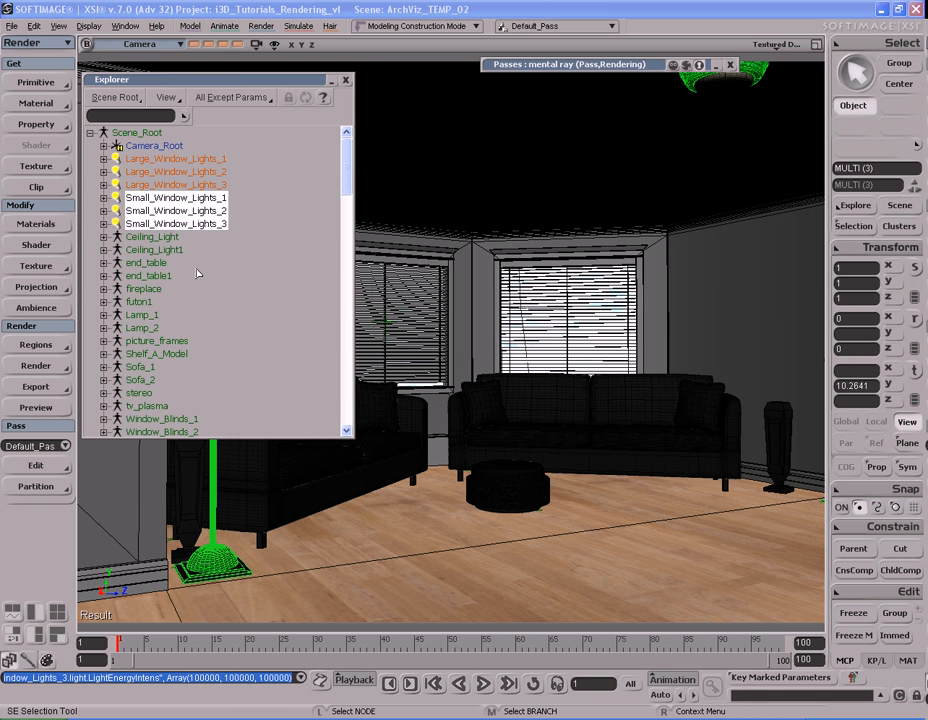
left_click(199, 225)
left_click(200, 211)
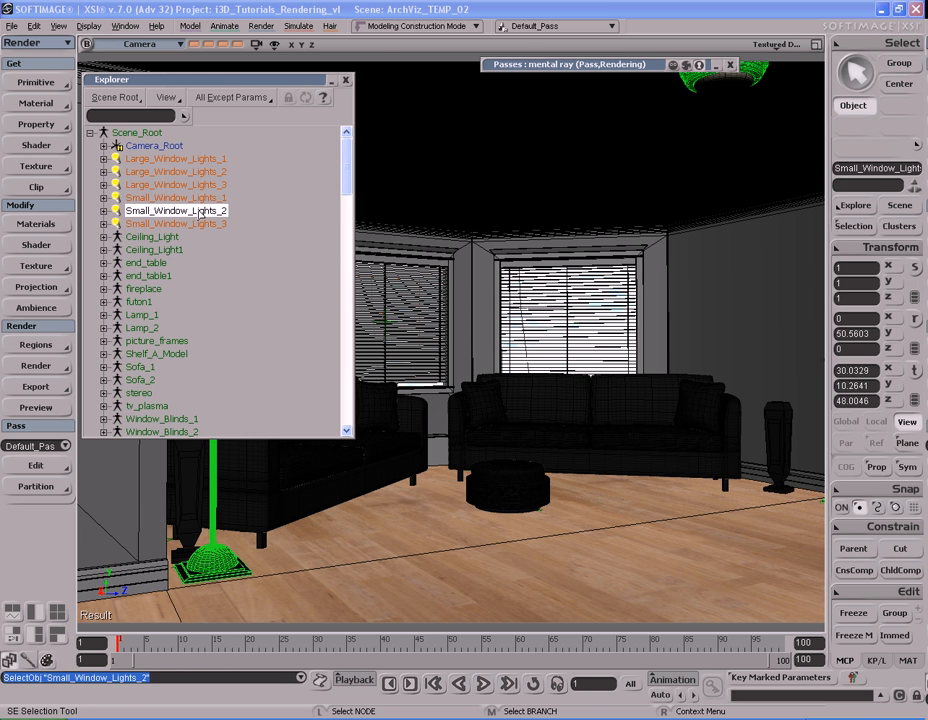
left_click(345, 79)
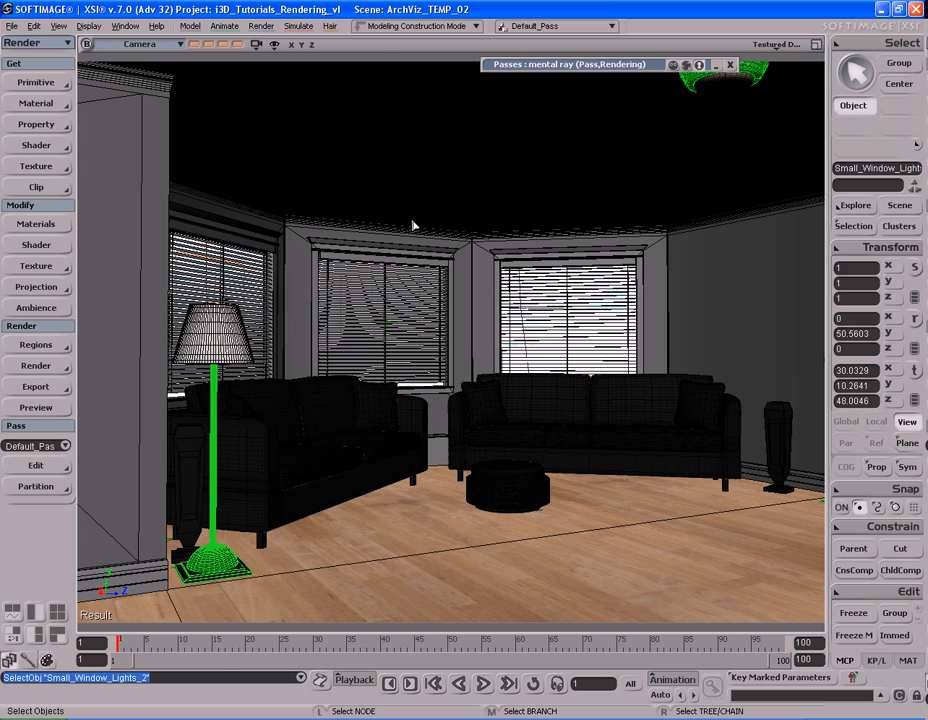
key("7")
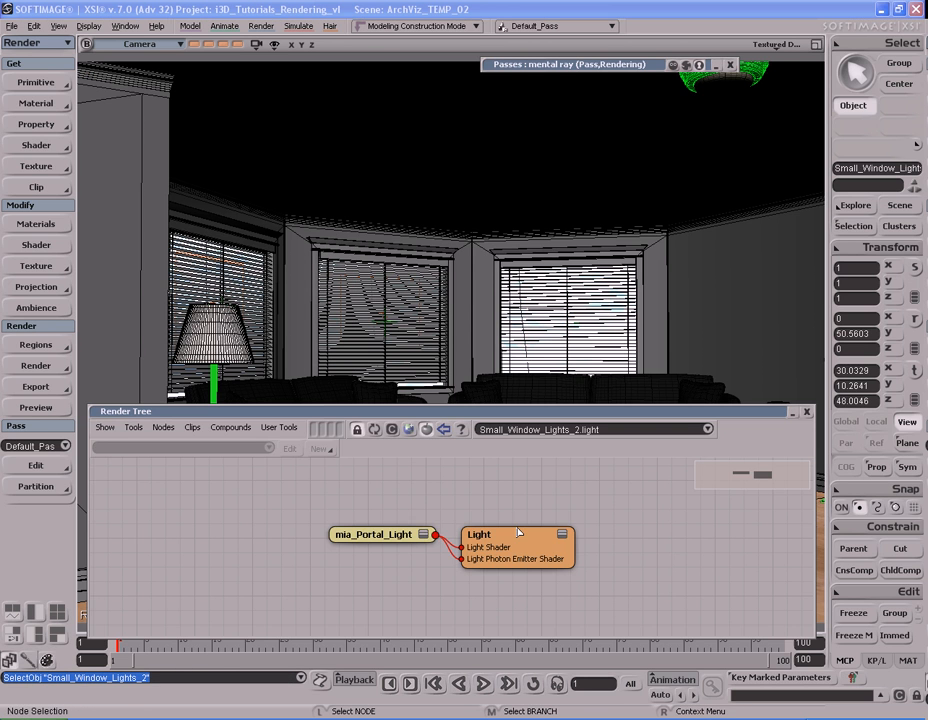
Step: Spread the mia_Portal_Light and Light nodes apart in the render tree and inspect the portal light shader's properties
left_click_drag(383, 548, 349, 506)
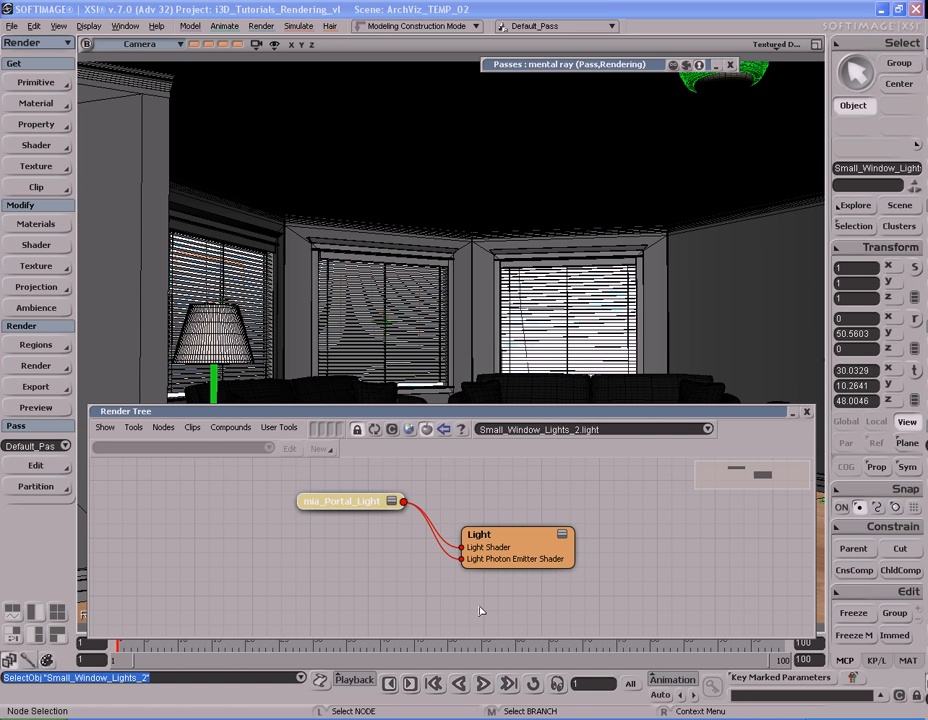
mouse_move(355, 501)
left_mouse_down()
mouse_move(377, 497)
mouse_move(356, 499)
left_mouse_up()
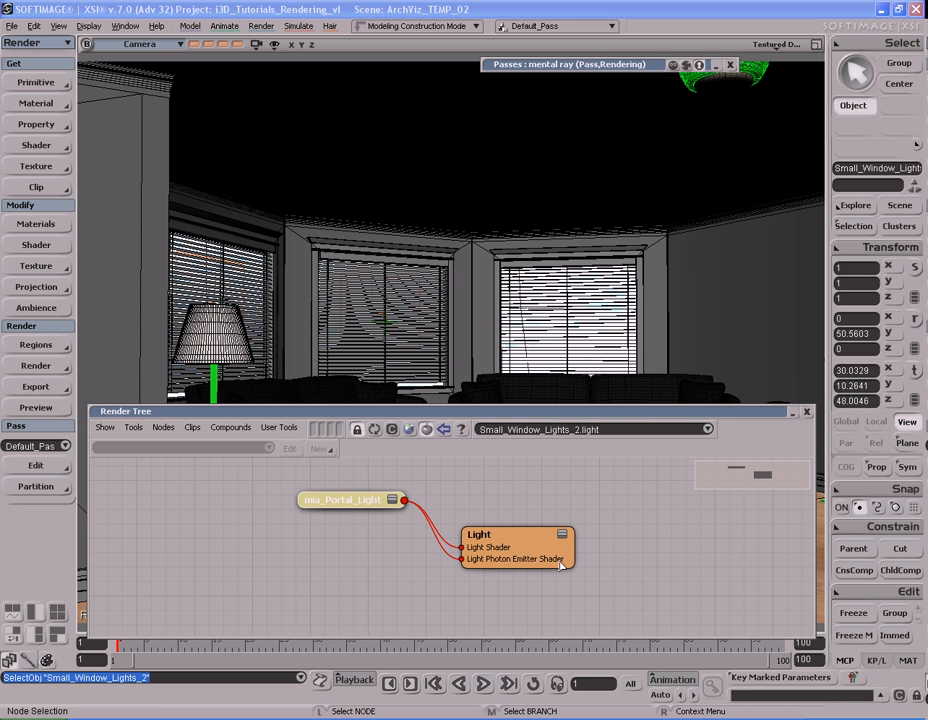
left_click_drag(540, 546, 541, 535)
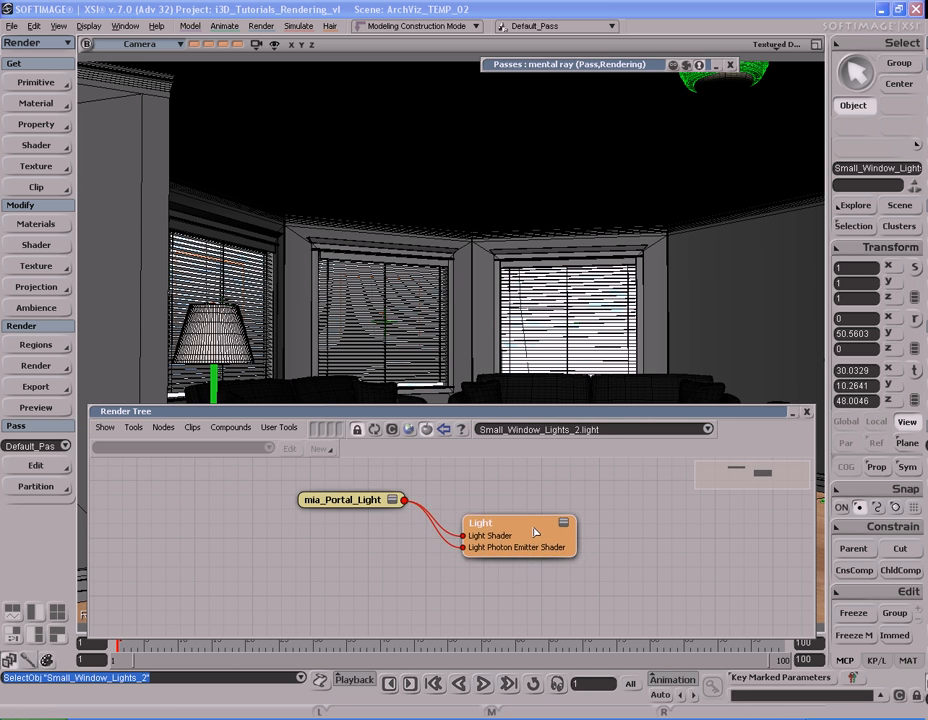
left_click_drag(354, 506, 343, 499)
double_click(343, 495)
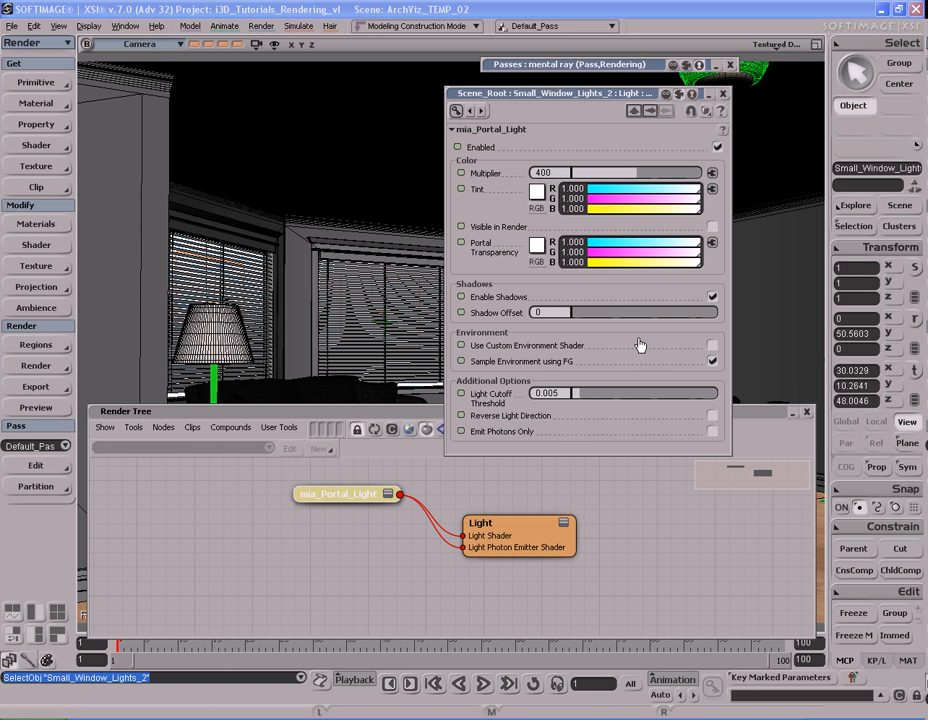
left_click(563, 173)
left_click(722, 94)
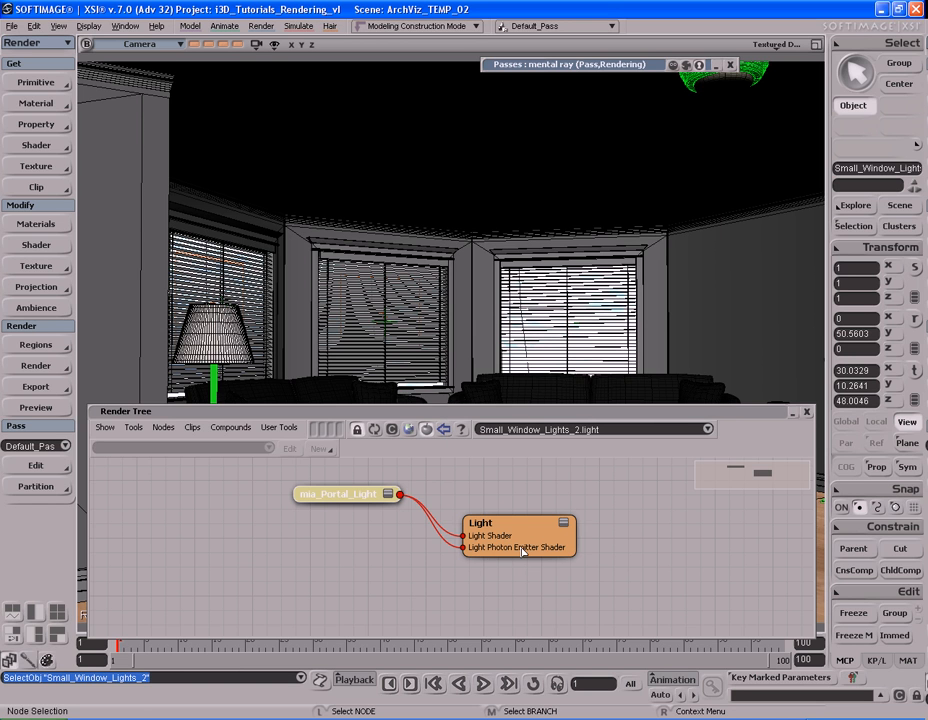
left_click_drag(536, 549, 538, 542)
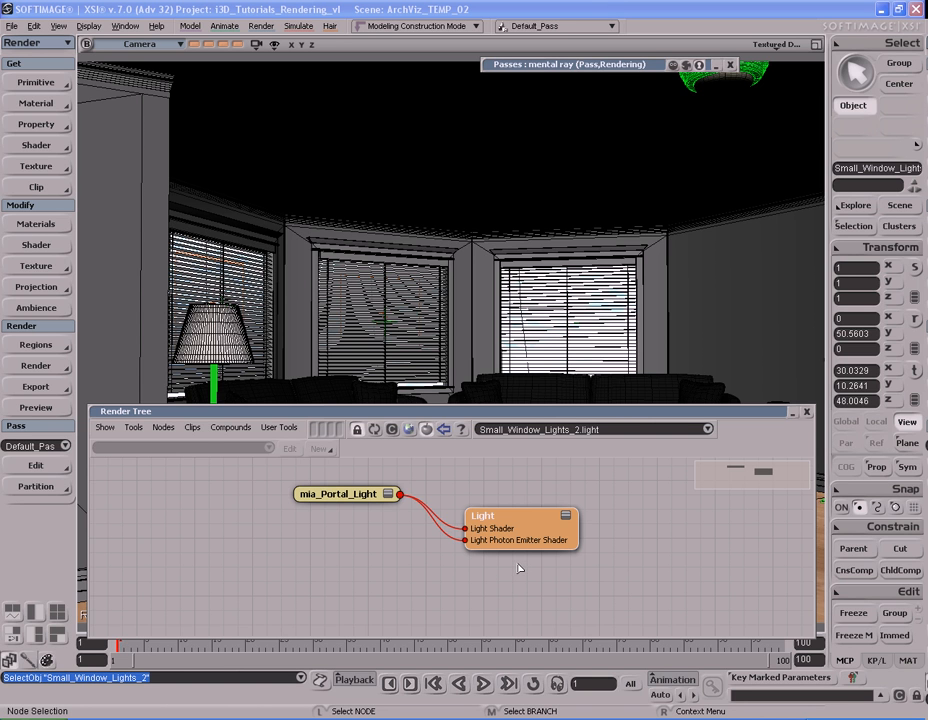
mouse_move(525, 519)
left_mouse_down()
mouse_move(535, 510)
mouse_move(526, 522)
left_mouse_up()
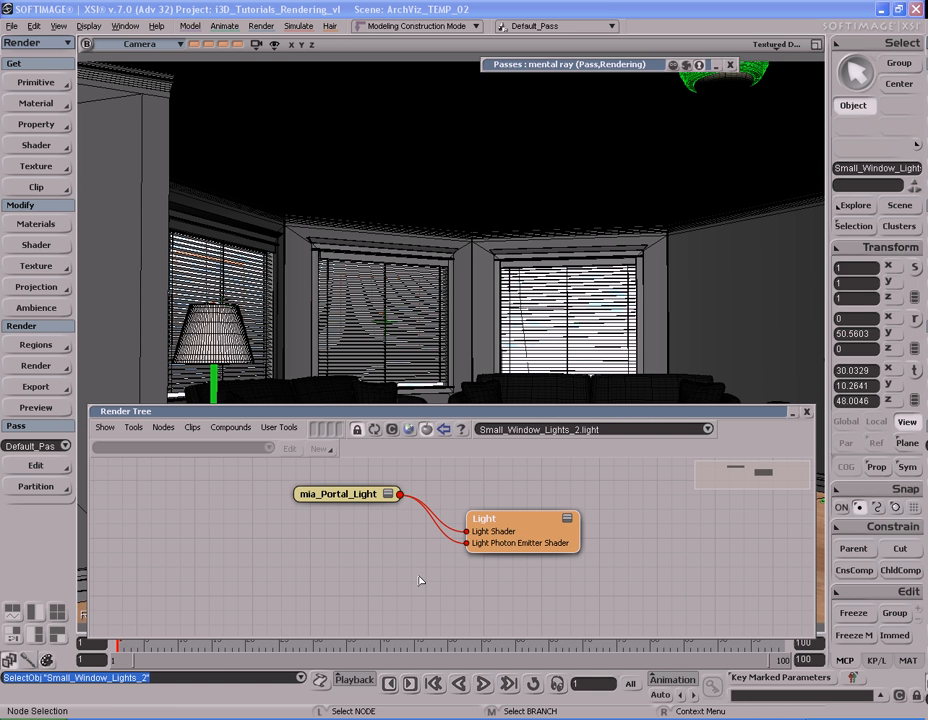
Step: Review the Multiplier of the mia_Portal_Light shader that feeds both the light shader and photon emitter inputs
mouse_move(356, 500)
left_mouse_down()
mouse_move(370, 502)
mouse_move(364, 489)
left_mouse_up()
double_click(355, 488)
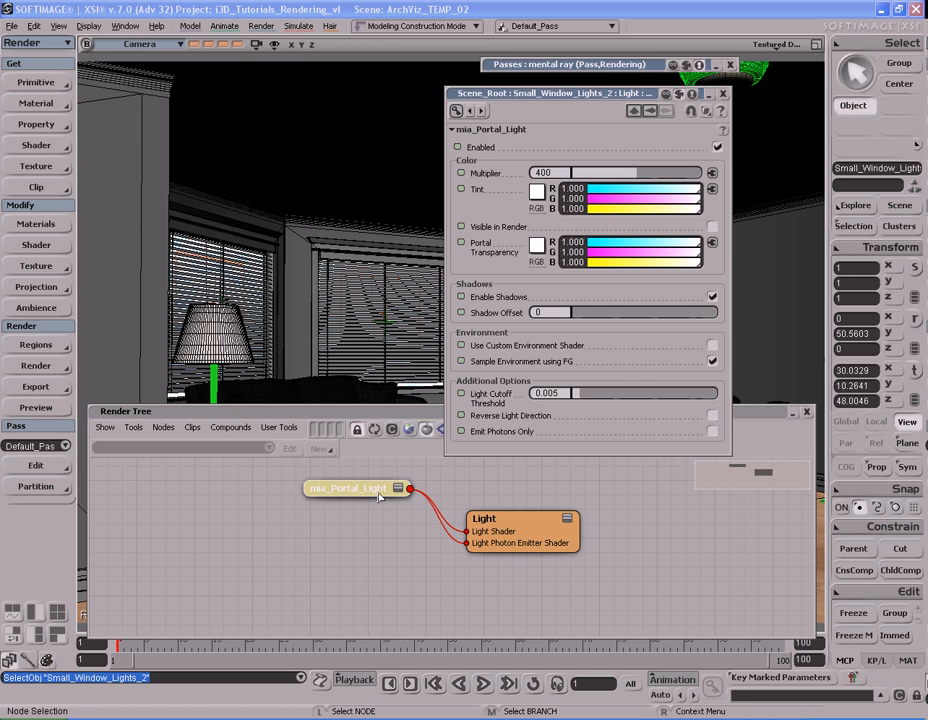
left_click(563, 172)
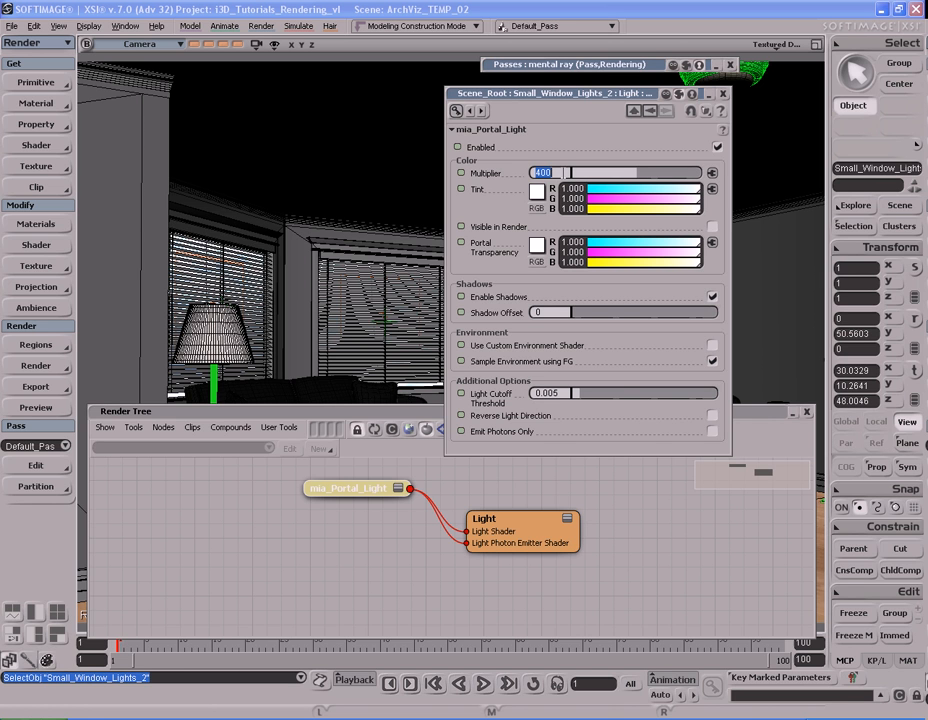
left_click(724, 96)
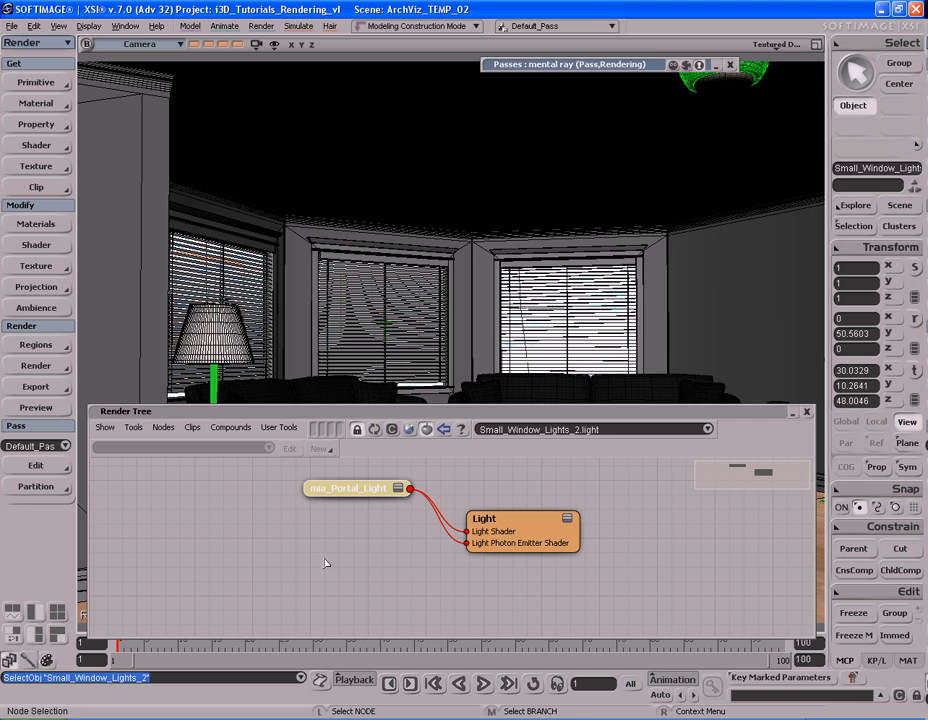
mouse_move(356, 493)
left_mouse_down()
mouse_move(388, 510)
mouse_move(345, 485)
left_mouse_up()
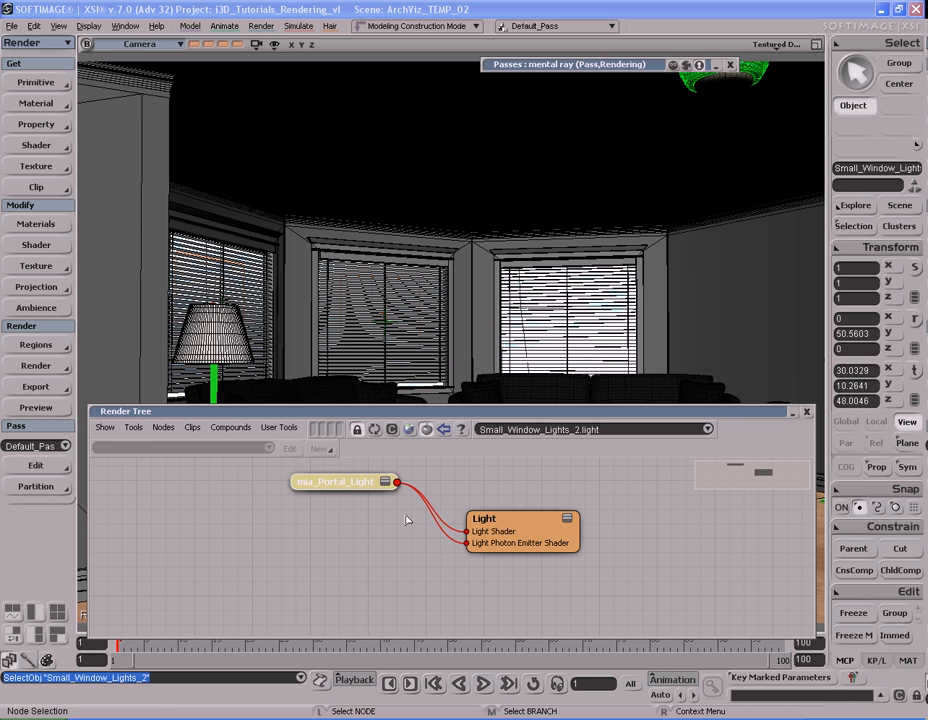
double_click(340, 481)
left_click(564, 173)
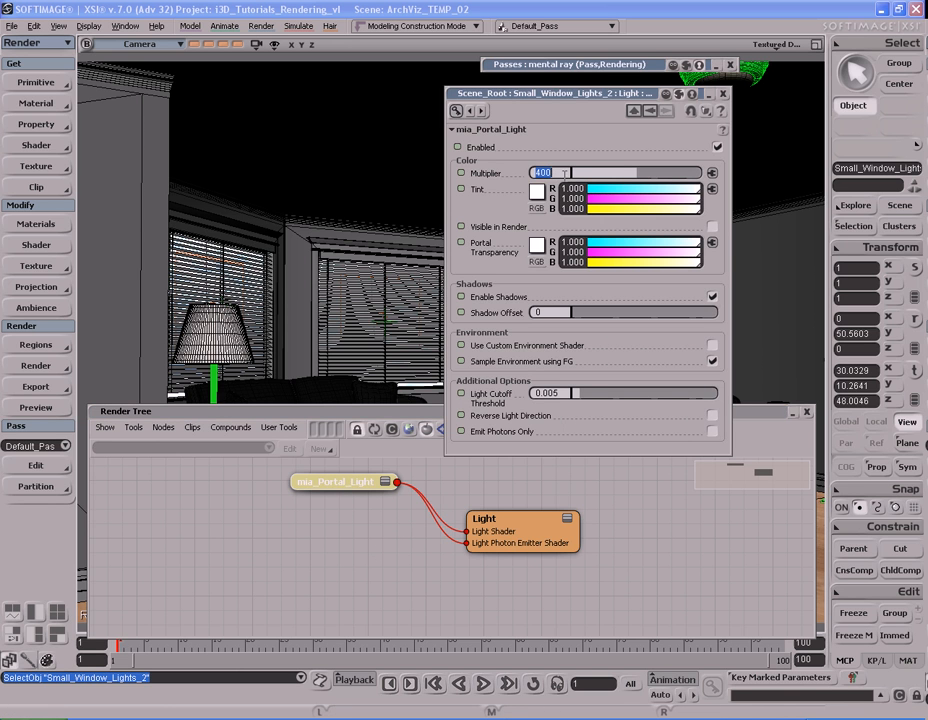
left_click(725, 95)
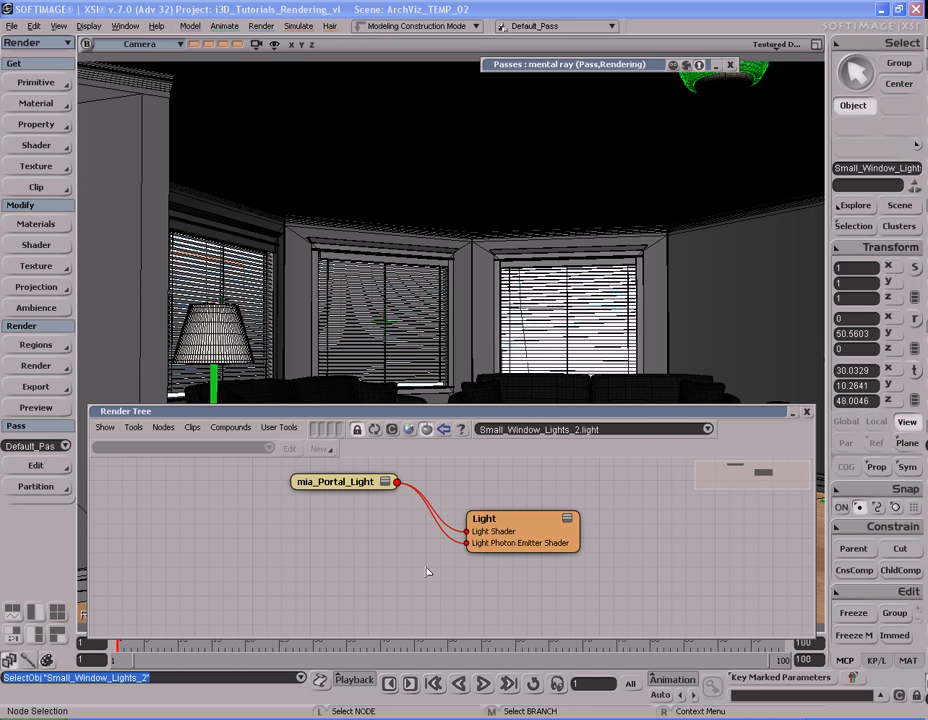
double_click(358, 482)
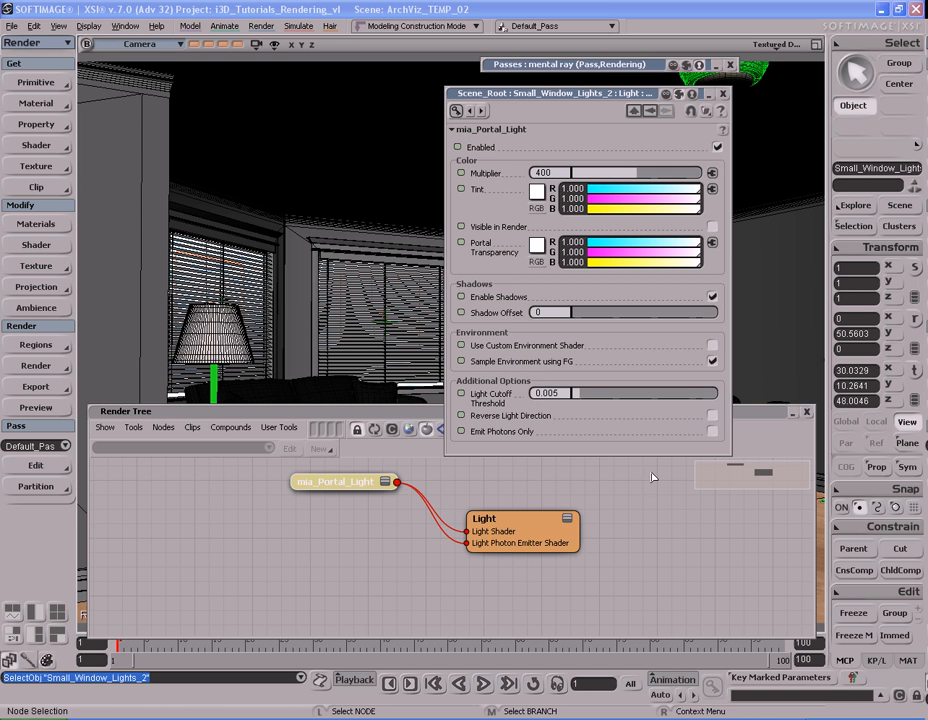
double_click(556, 172)
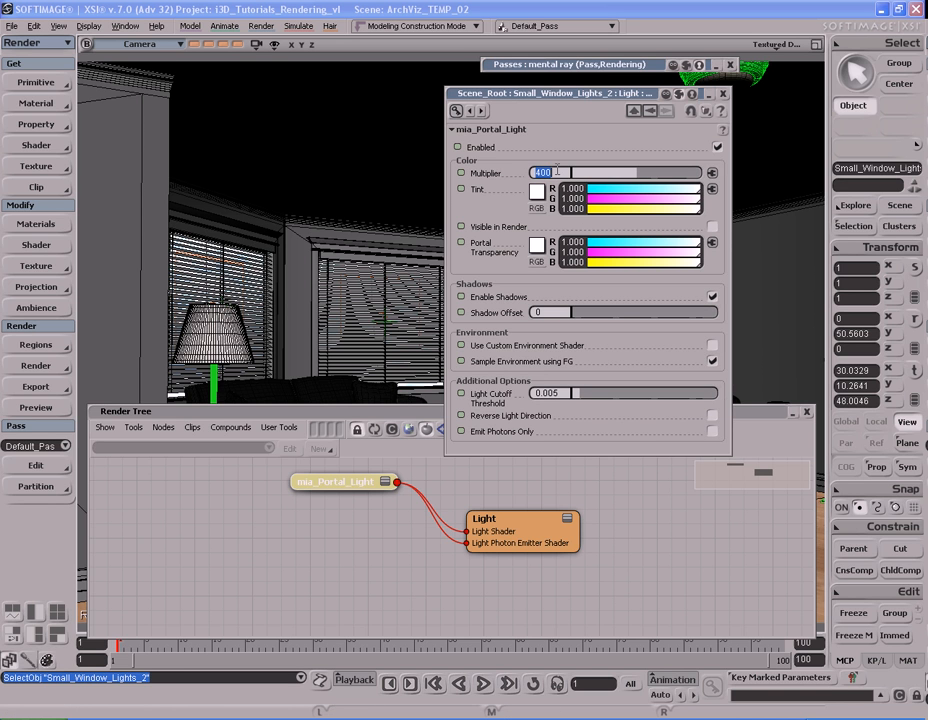
left_click(724, 94)
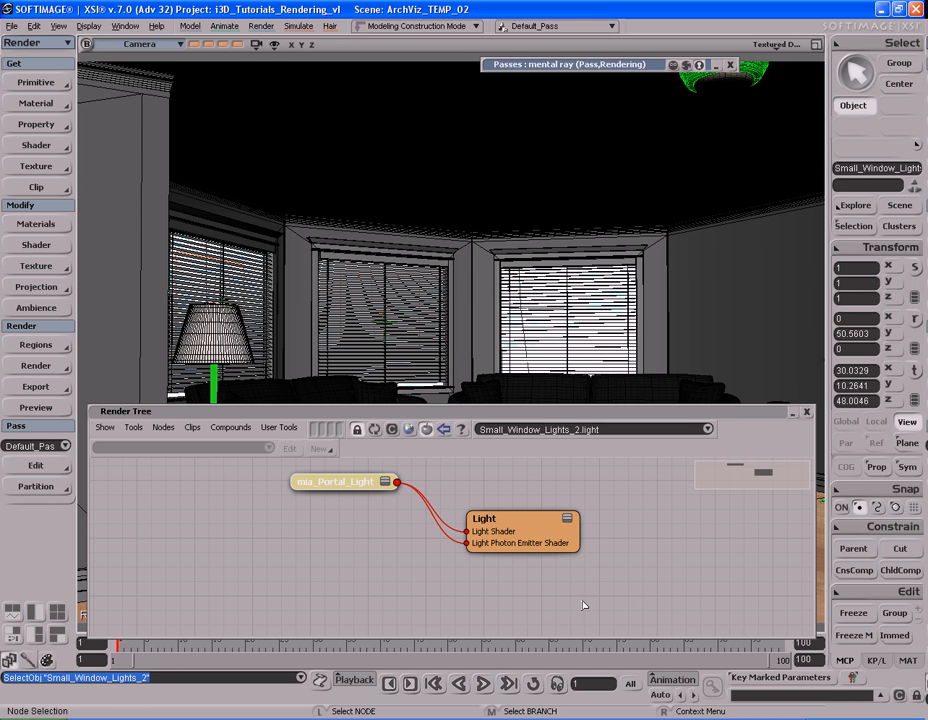
Step: Add a Soft Light shader to the render tree and connect it to the Light node's Light Photon Emitter Shader input
left_click(409, 429)
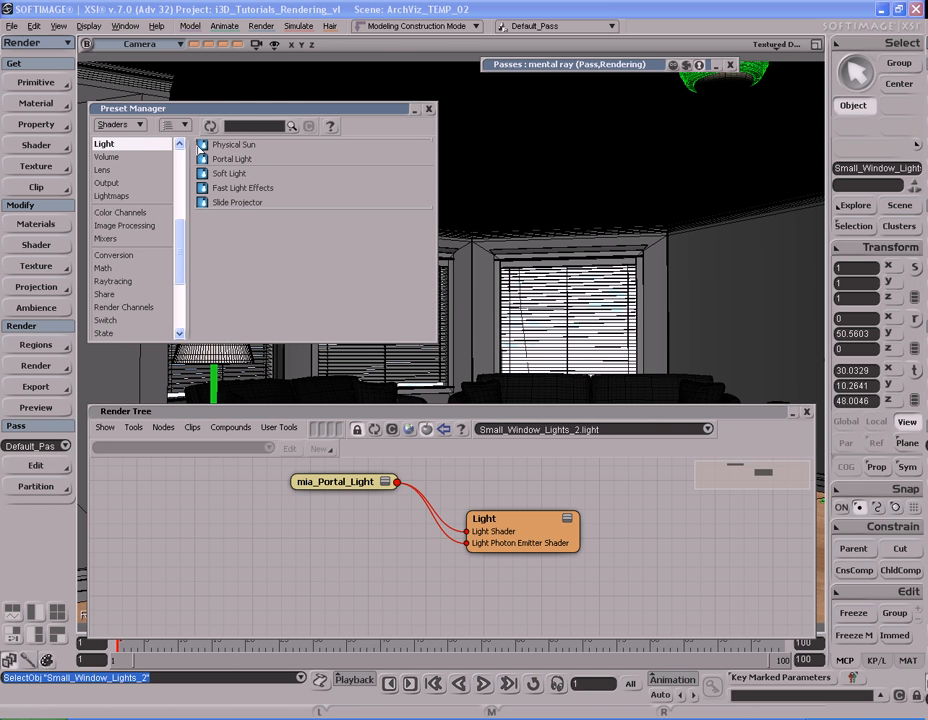
left_click_drag(234, 177, 322, 553)
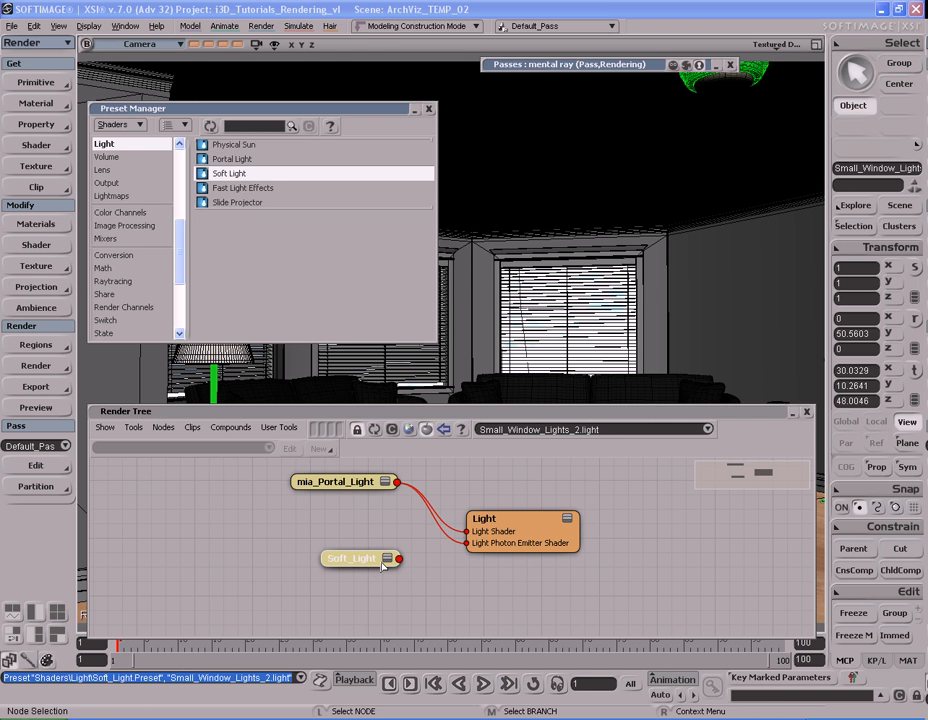
left_click(428, 109)
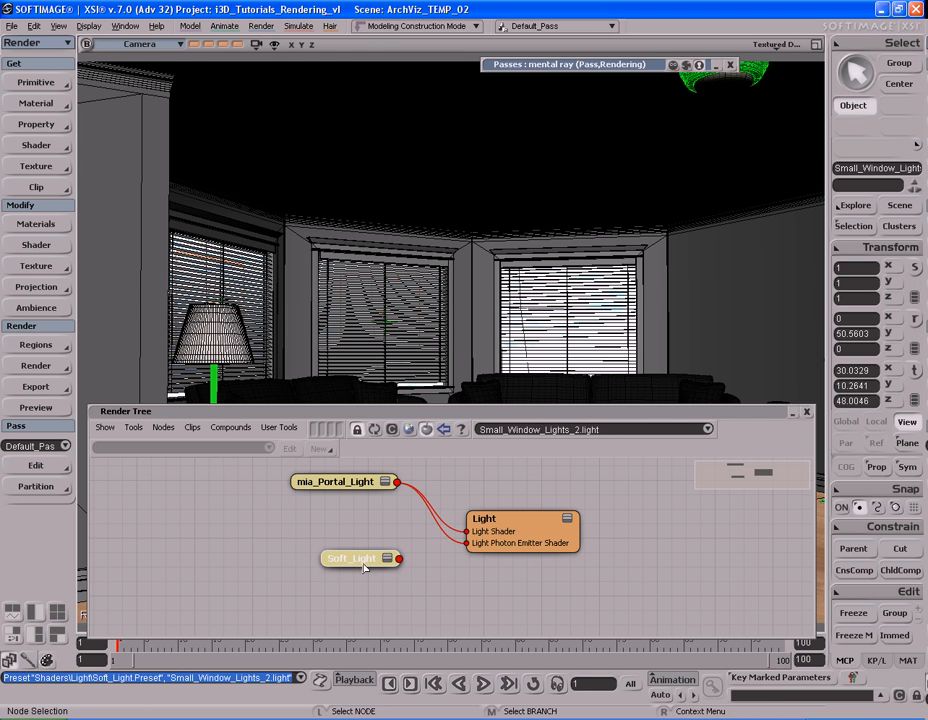
left_click_drag(365, 567, 350, 550)
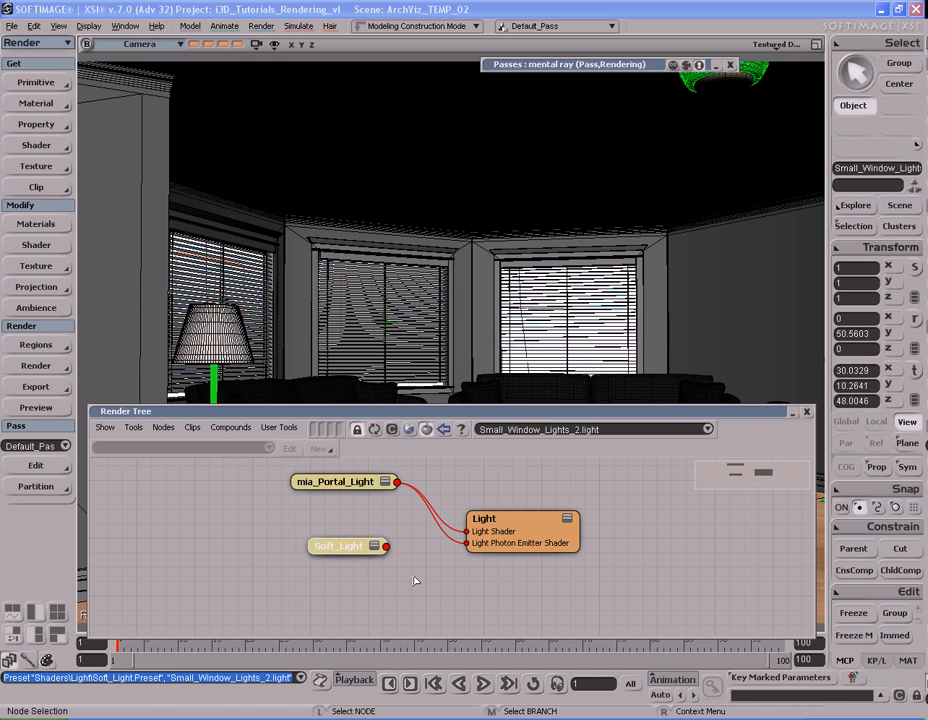
left_click_drag(387, 546, 548, 526)
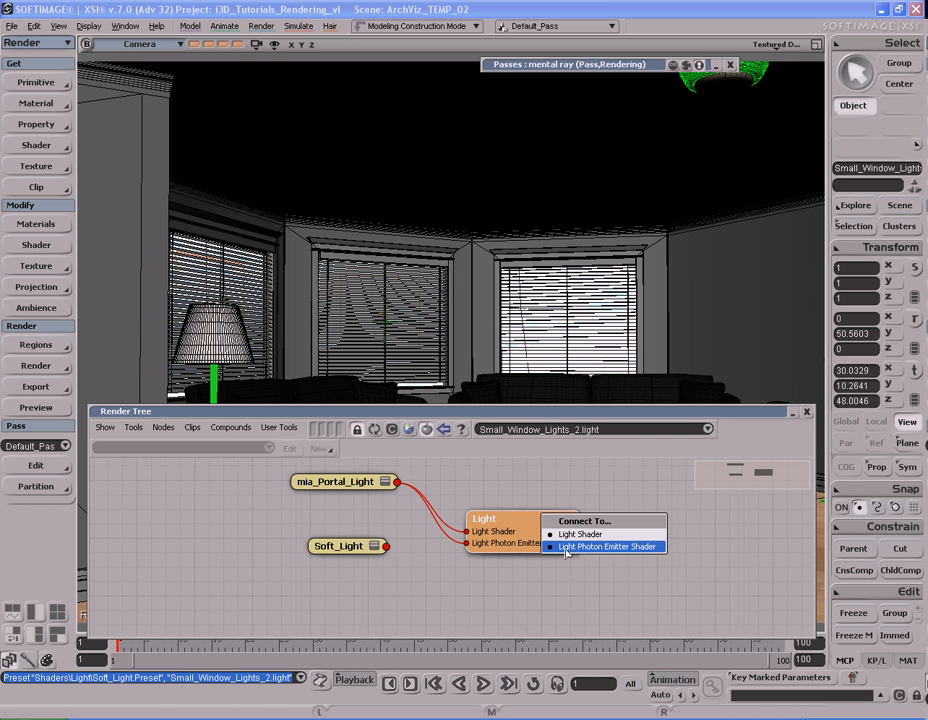
left_click(604, 547)
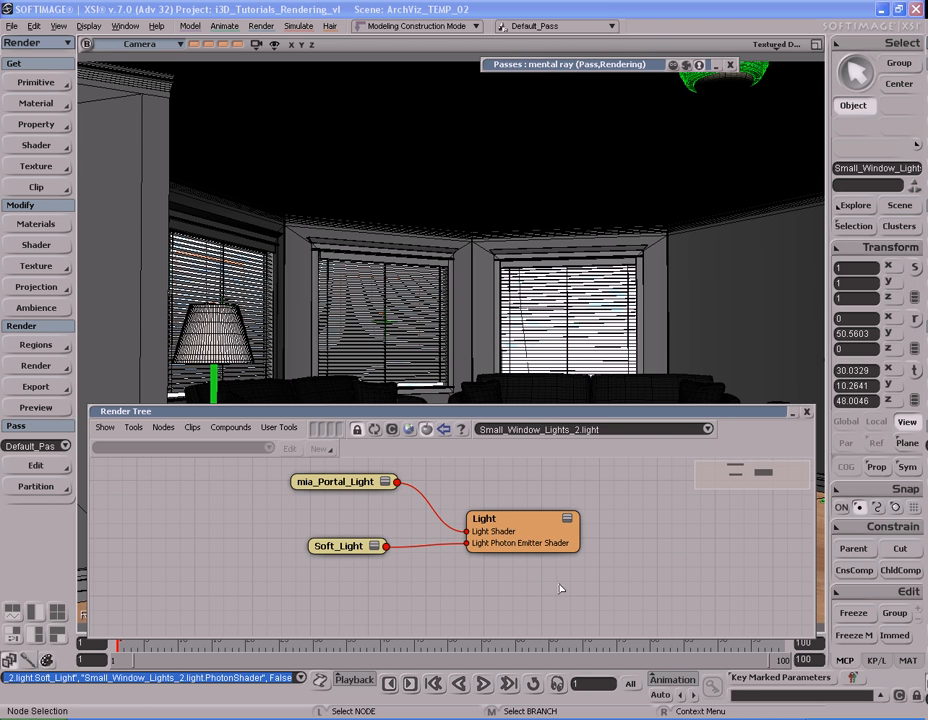
Step: Check the photon energy Intensity in the Light node's properties, dismissing the automatic updates restart prompt
double_click(535, 525)
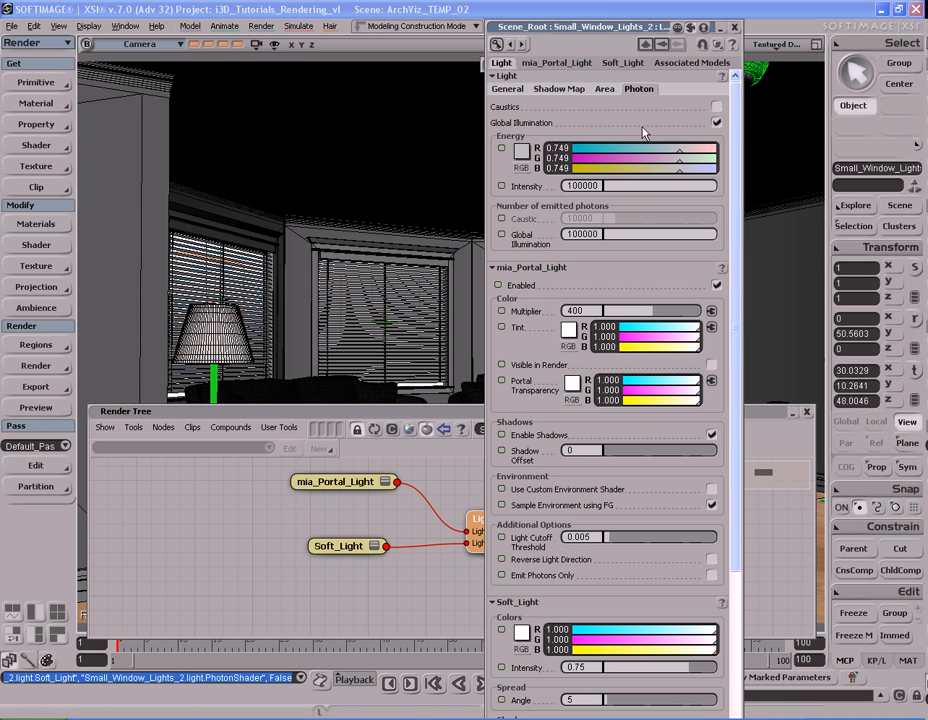
double_click(600, 186)
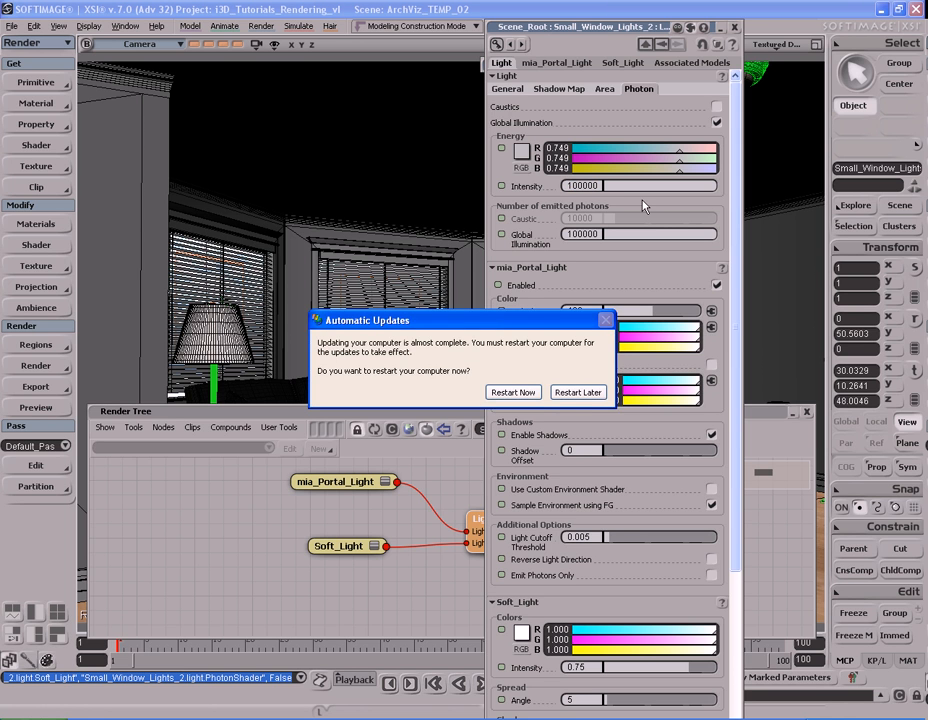
key("Escape")
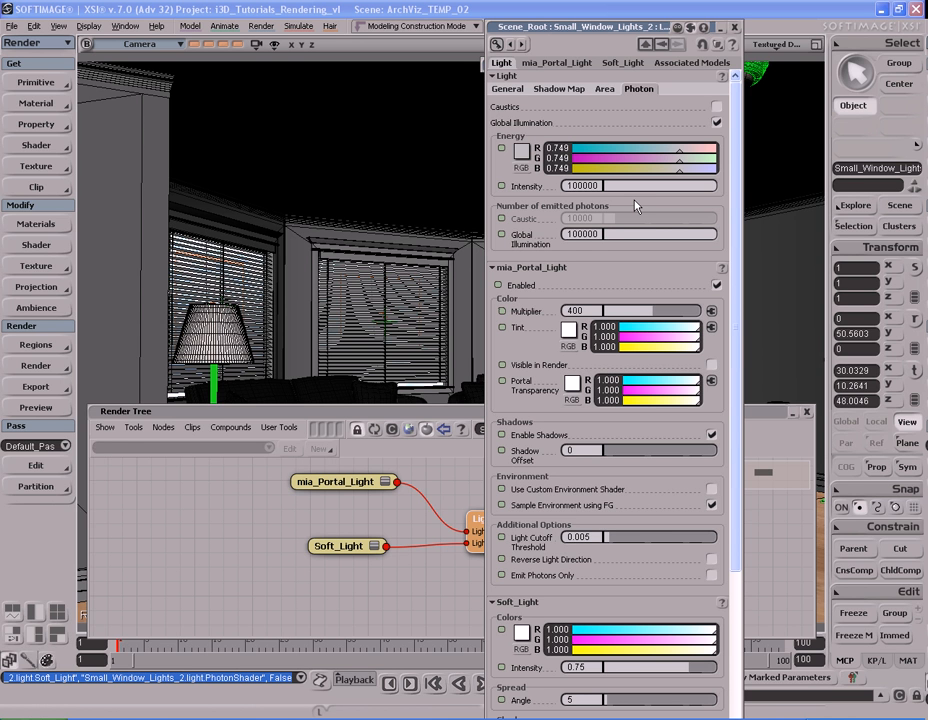
left_click(600, 187)
left_click(735, 29)
Step: Close the render tree and render a new preview of the interior view
left_click(807, 412)
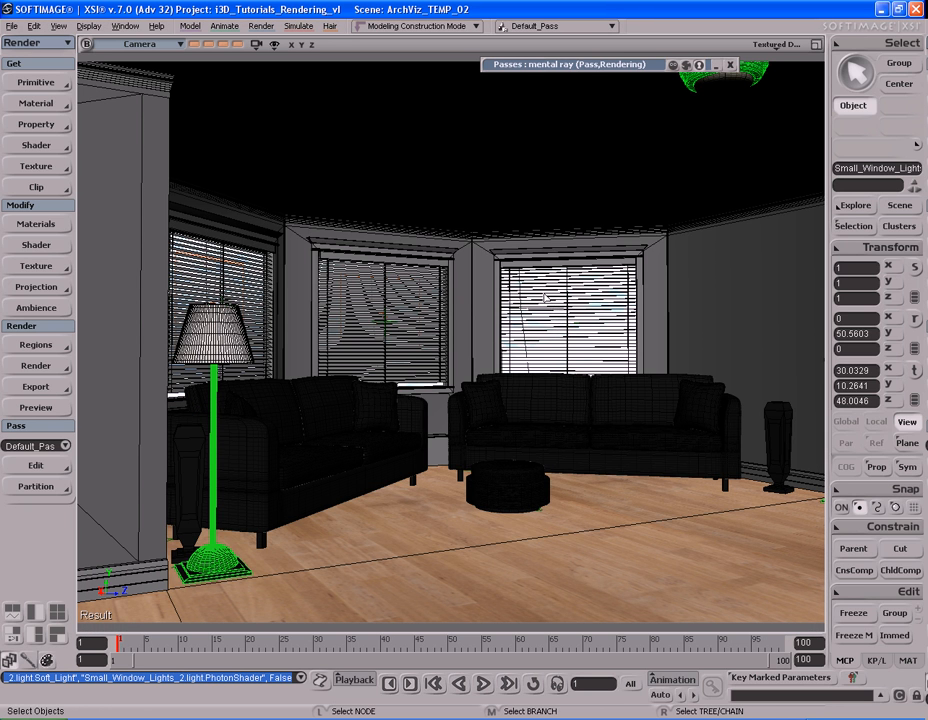
key("shift")
key("shift+q")
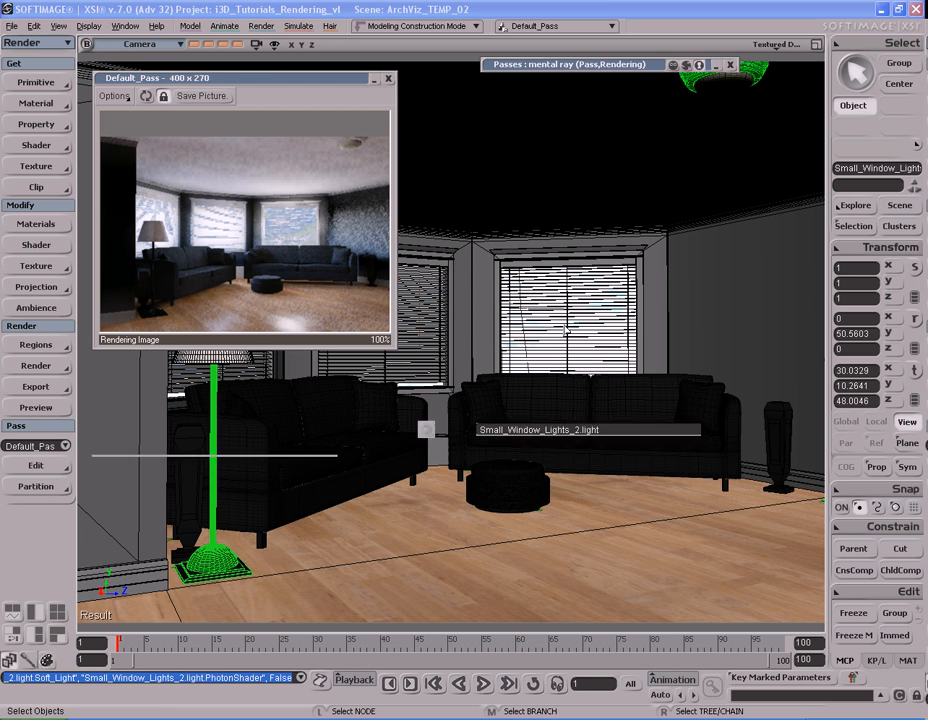
Step: Check the photon energy Intensity of the Small_Window_Lights_2 Light node in the render tree, and close the render preview
key("7")
double_click(490, 536)
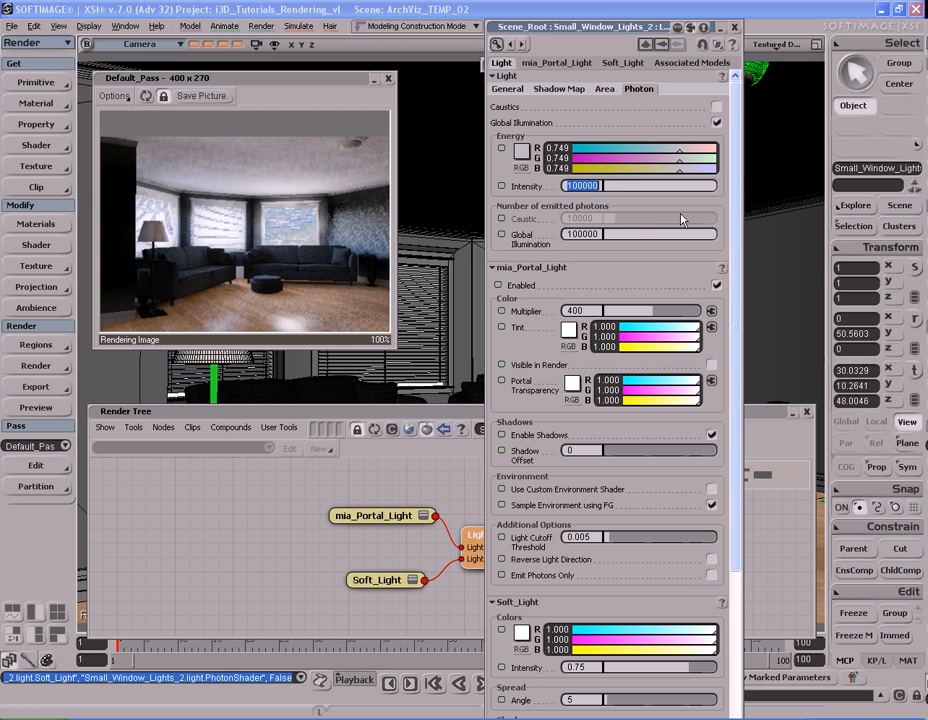
left_click(734, 28)
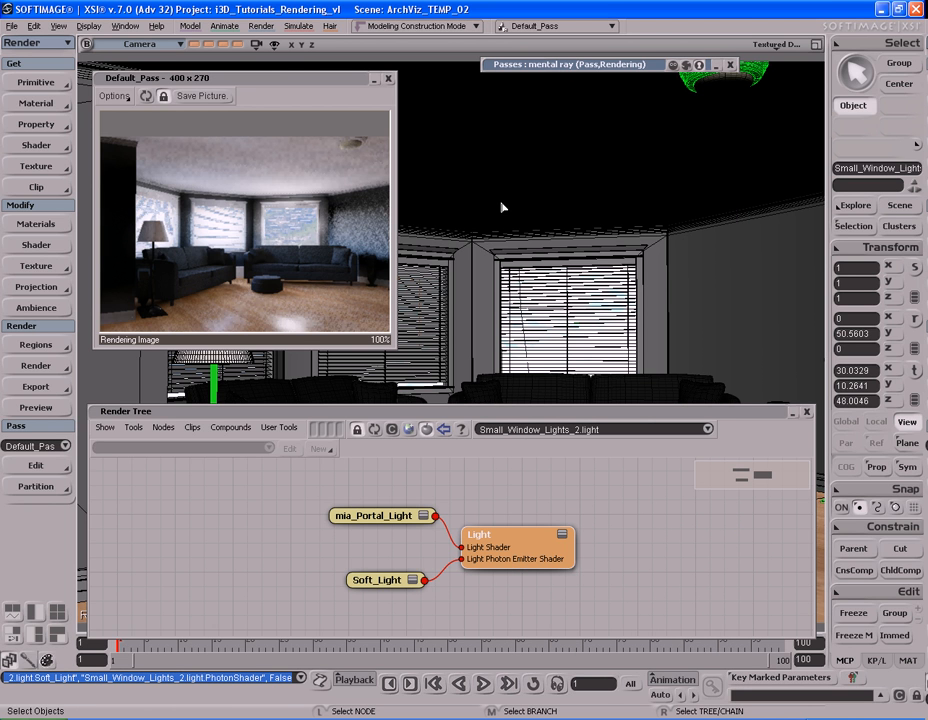
left_click(388, 78)
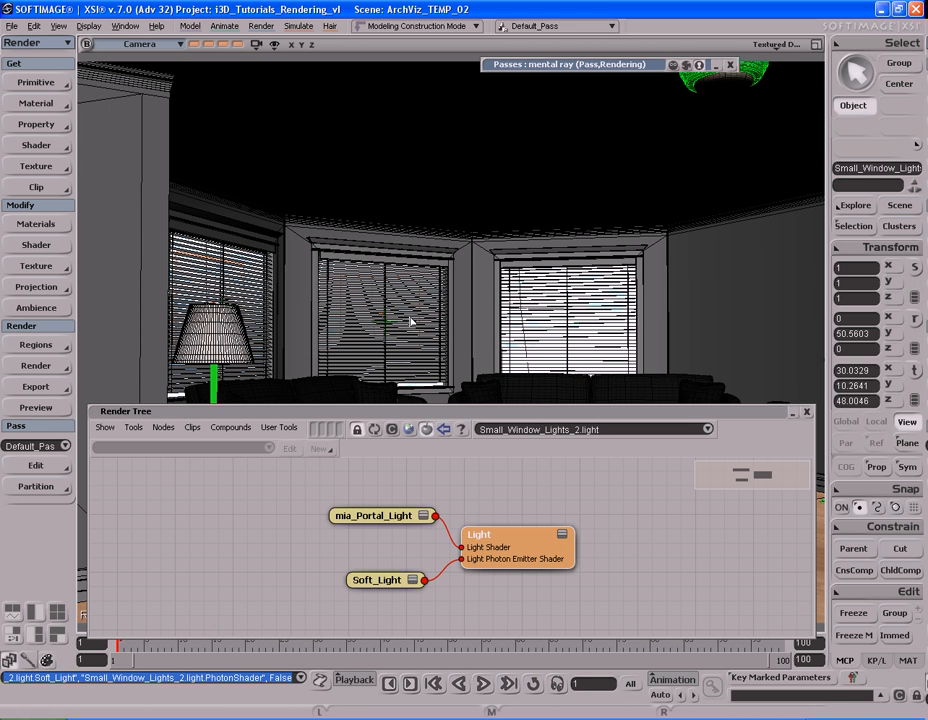
Step: Connect mia_Portal_Light to the Light node's Light Photon Emitter Shader input in place of Soft_Light, and delete the Soft_Light node
left_click_drag(391, 518, 498, 558)
left_click(560, 567)
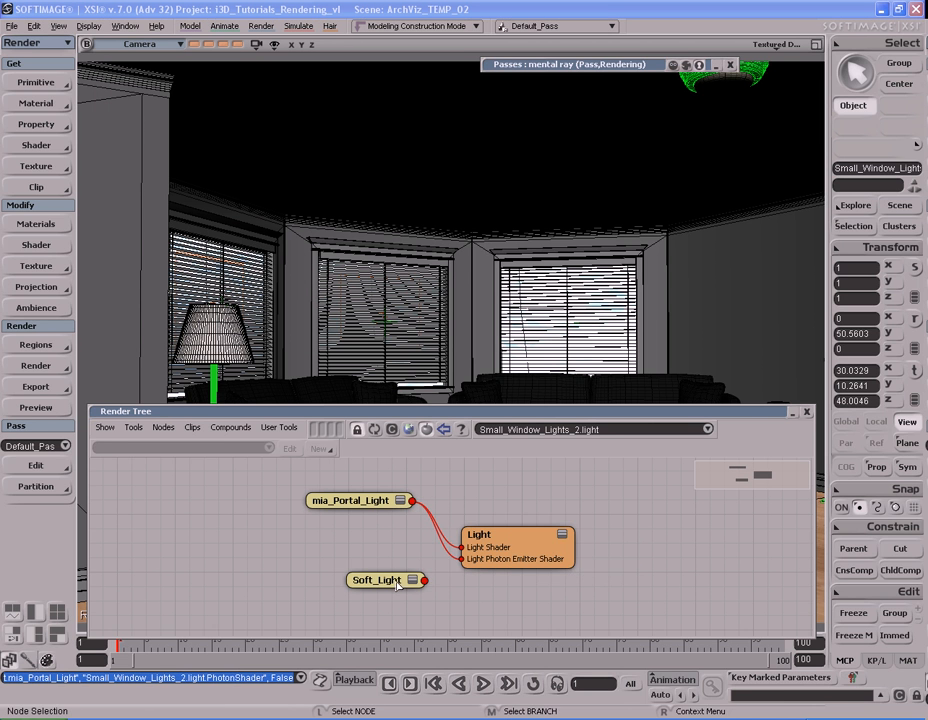
left_click_drag(401, 588, 376, 583)
key("Delete")
left_click_drag(366, 501, 376, 512)
left_click(453, 491)
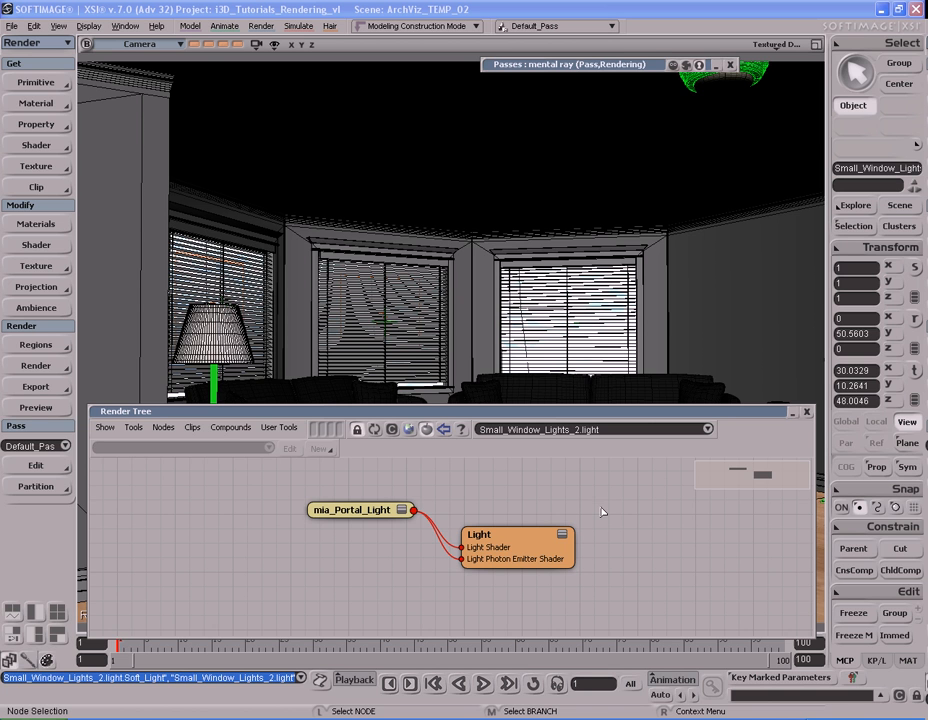
left_click(807, 411)
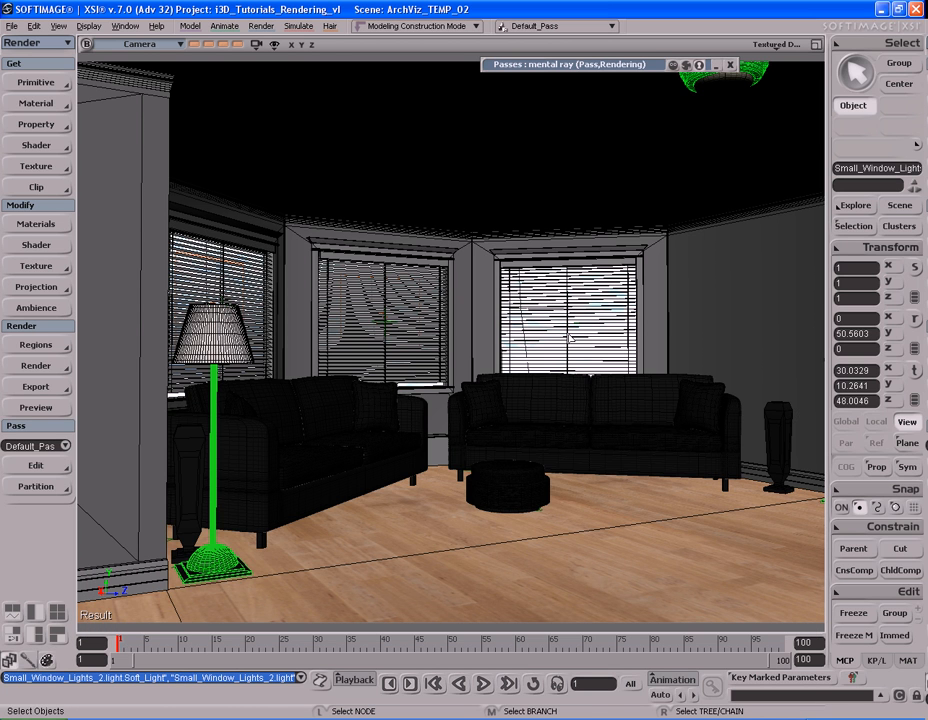
Step: Set the mia_Portal_Light Multiplier to 1500 for Small_Window_Lights_1, Small_Window_Lights_2 and Small_Window_Lights_3 together
key("8")
left_click(175, 198, "shift")
left_click(176, 224, "shift")
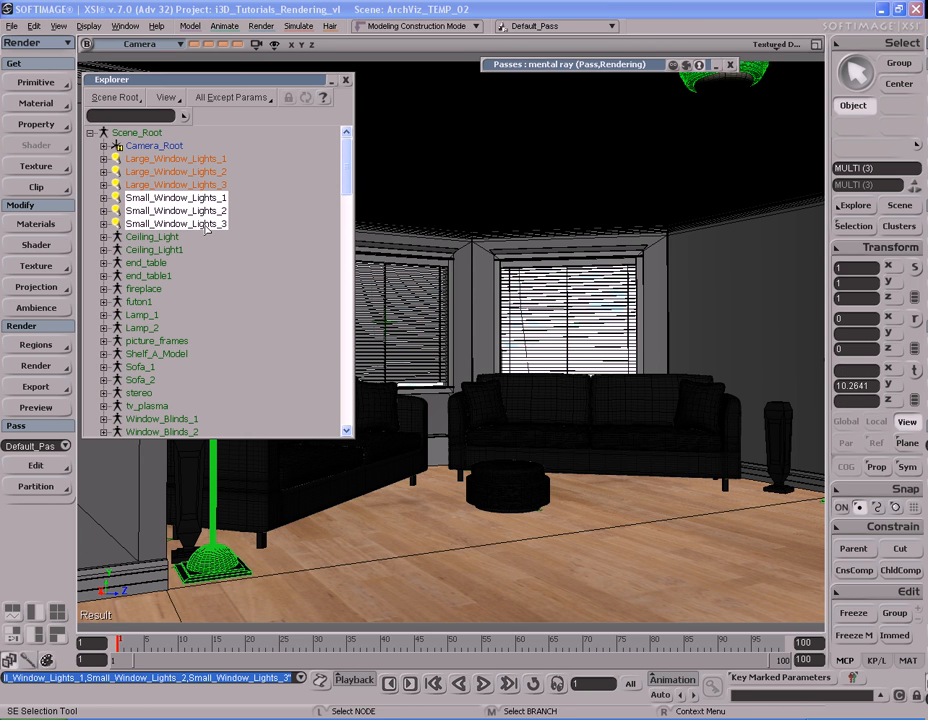
key("Return")
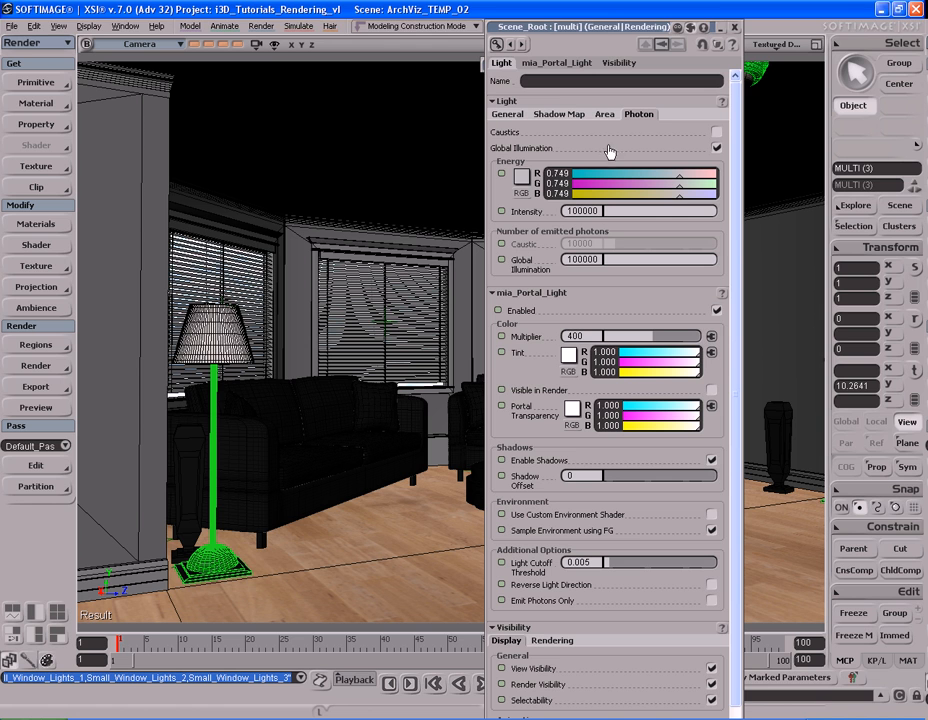
left_click(598, 211)
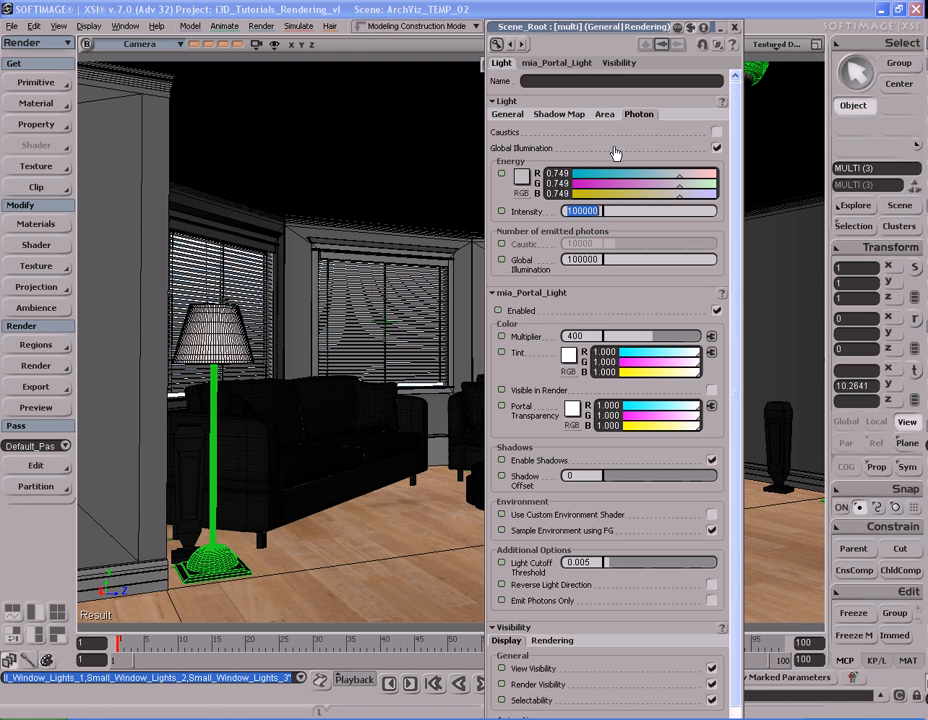
left_click(498, 101)
left_click(578, 161)
type("1")
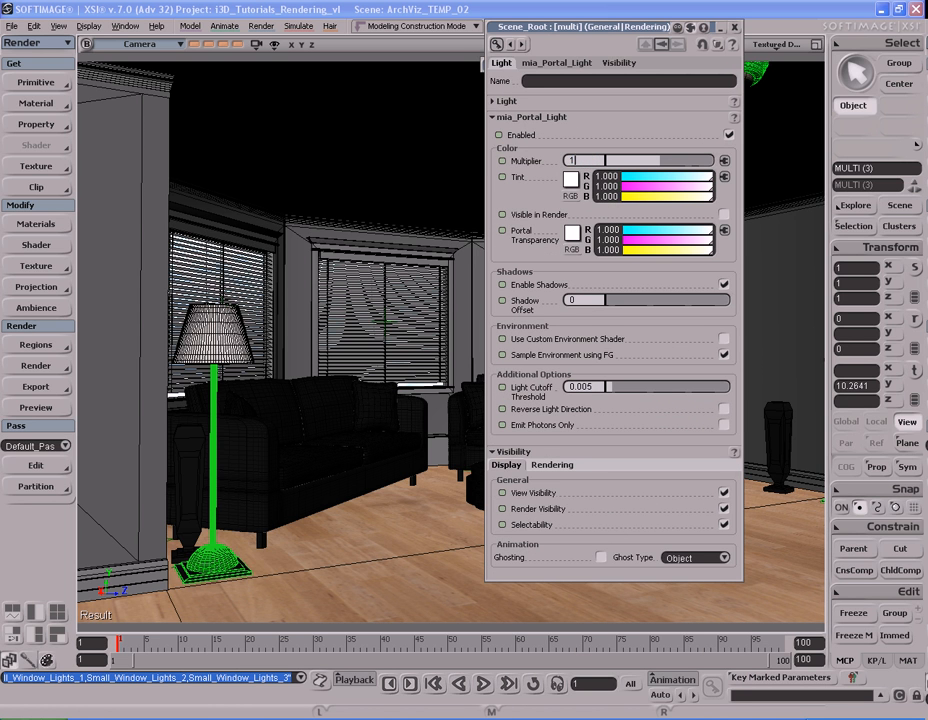
type("500")
key("Return")
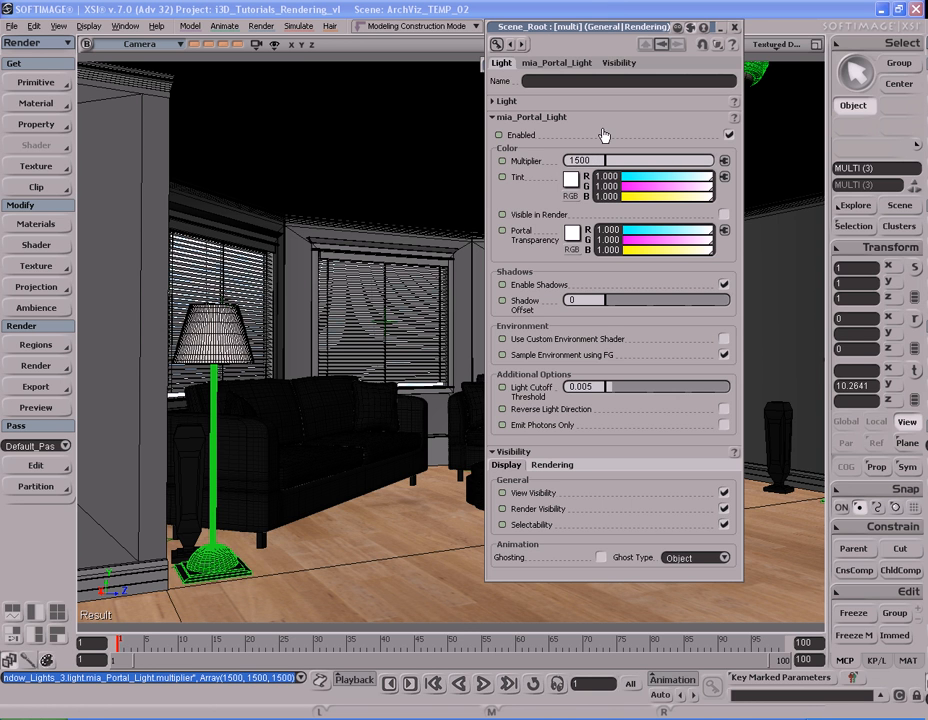
Step: Render a test preview of the interior with the brighter small window lights, and close it after viewing
double_click(620, 31)
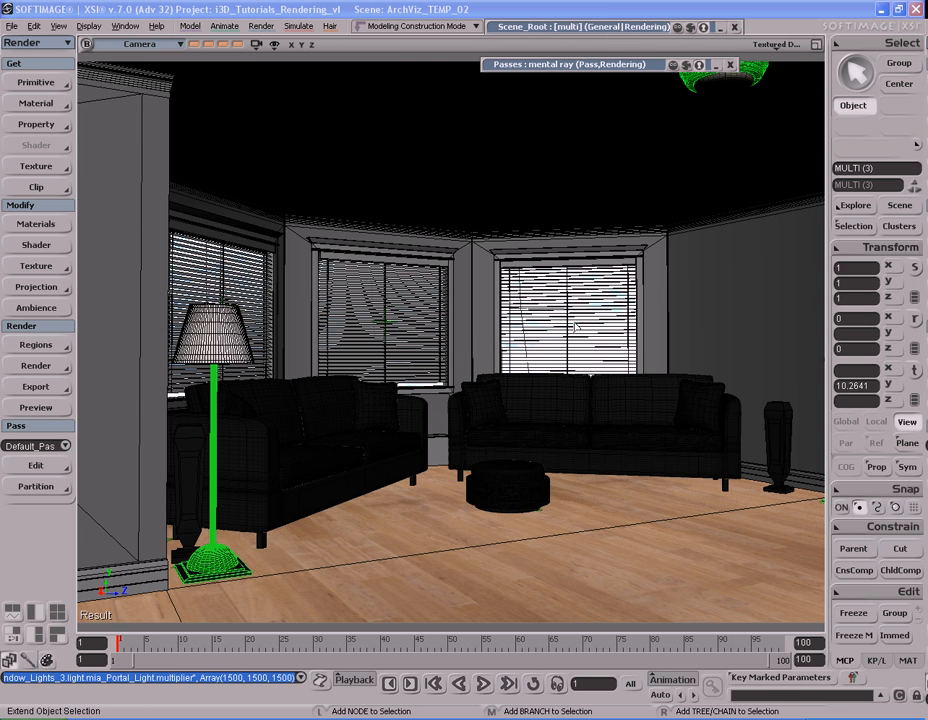
key("shift+q")
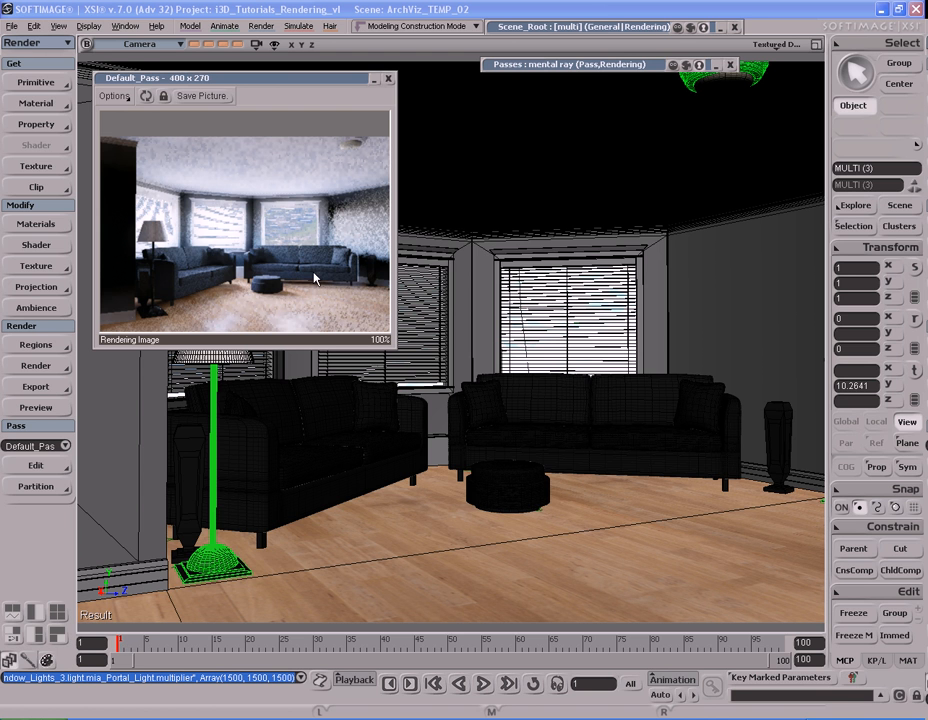
left_click(389, 81)
Step: Inspect the photon and mia_Portal_Light settings of the large window light Large_Window_Lights_1
key("s")
right_click_drag(523, 336, 396, 391)
right_click_drag(515, 362, 418, 393)
key("s")
middle_click_drag(424, 393, 512, 379)
right_click_drag(511, 380, 492, 364)
key("s")
middle_click_drag(492, 364, 474, 404)
left_click_drag(474, 404, 476, 376)
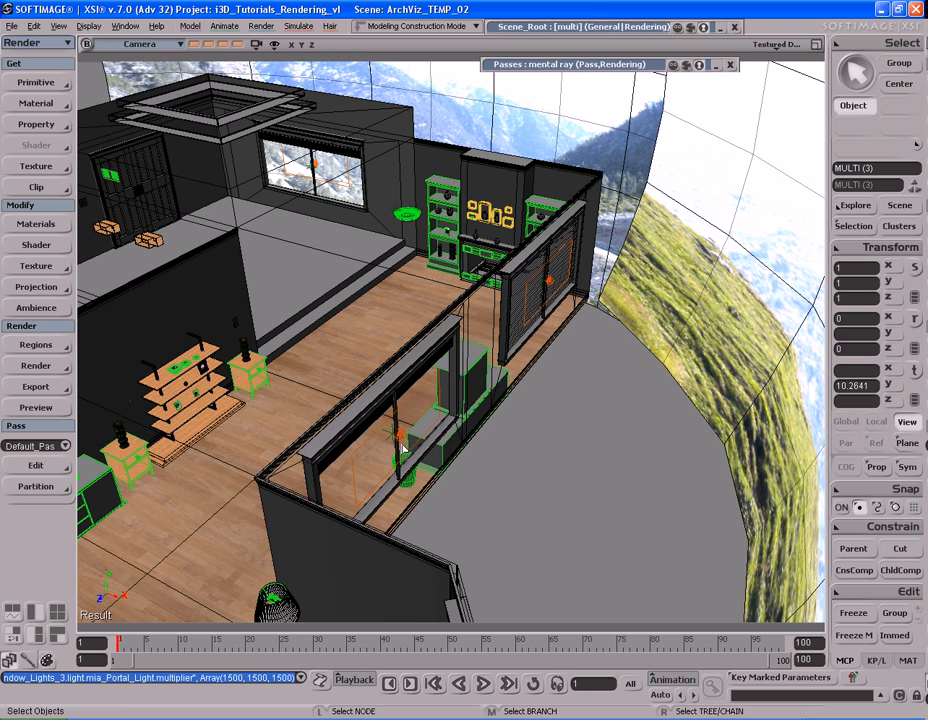
left_click(402, 449)
key("Return")
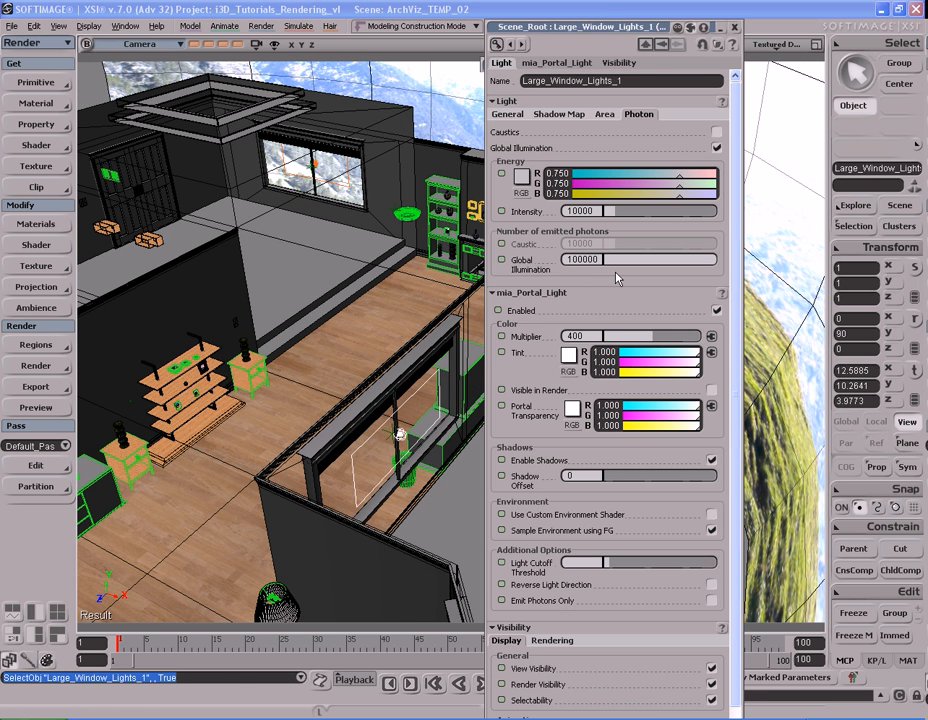
left_click(734, 28)
Step: Inspect the photon and mia_Portal_Light settings of the large window light Large_Window_Lights_3
key("s")
right_click_drag(499, 383, 454, 332)
left_click_drag(653, 377, 192, 327)
left_click(473, 265)
key("Return")
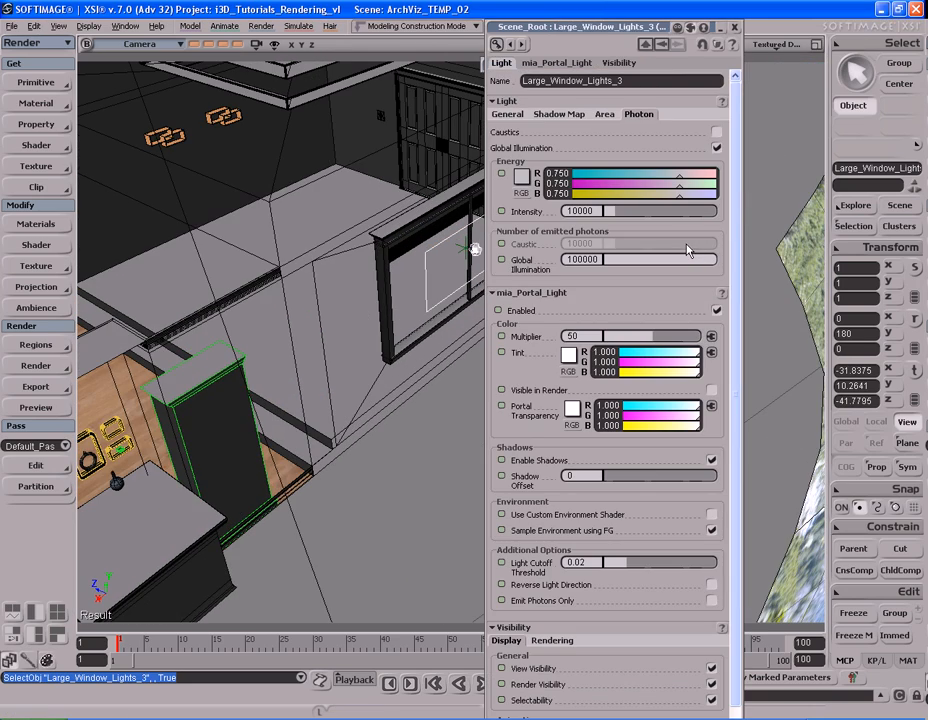
left_click(735, 28)
Step: Set the GI Accuracy to 5000 in the pass's mental ray options, and review the photon search radius and merge factor
key("s")
right_click_drag(354, 385, 503, 437)
scroll(439, 372, "down", 5)
key("s")
left_click_drag(503, 386, 460, 354)
right_click_drag(460, 354, 479, 360)
key("space")
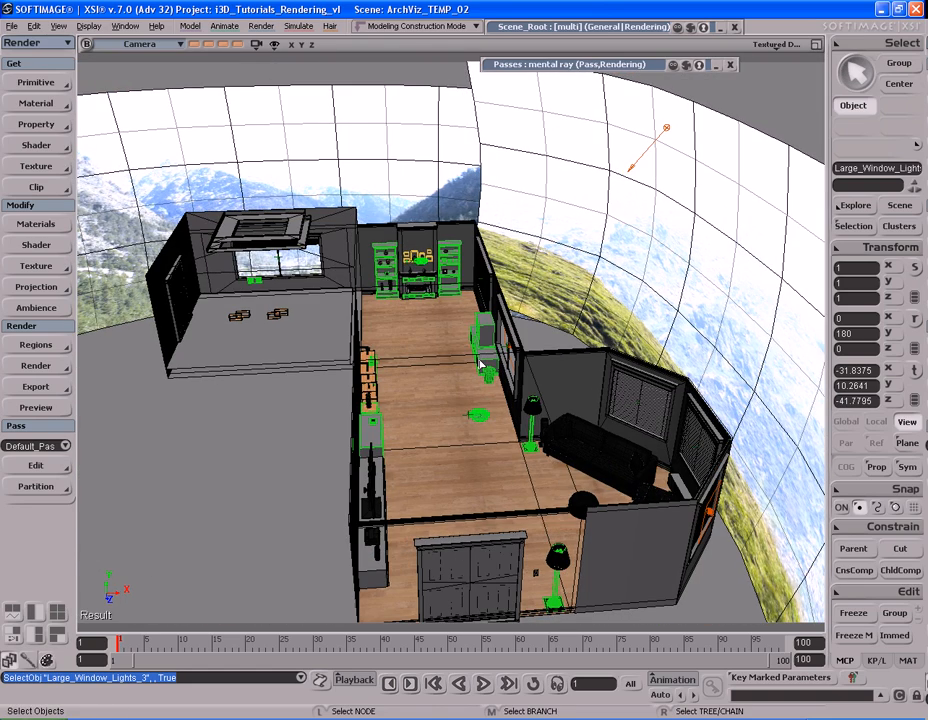
left_click(592, 65)
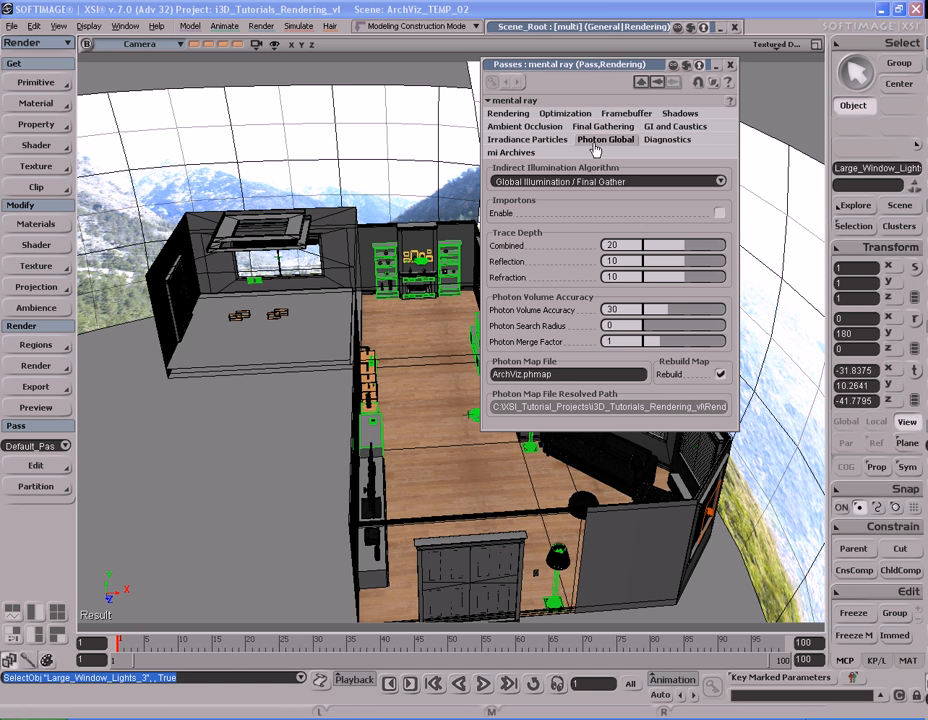
left_click(670, 128)
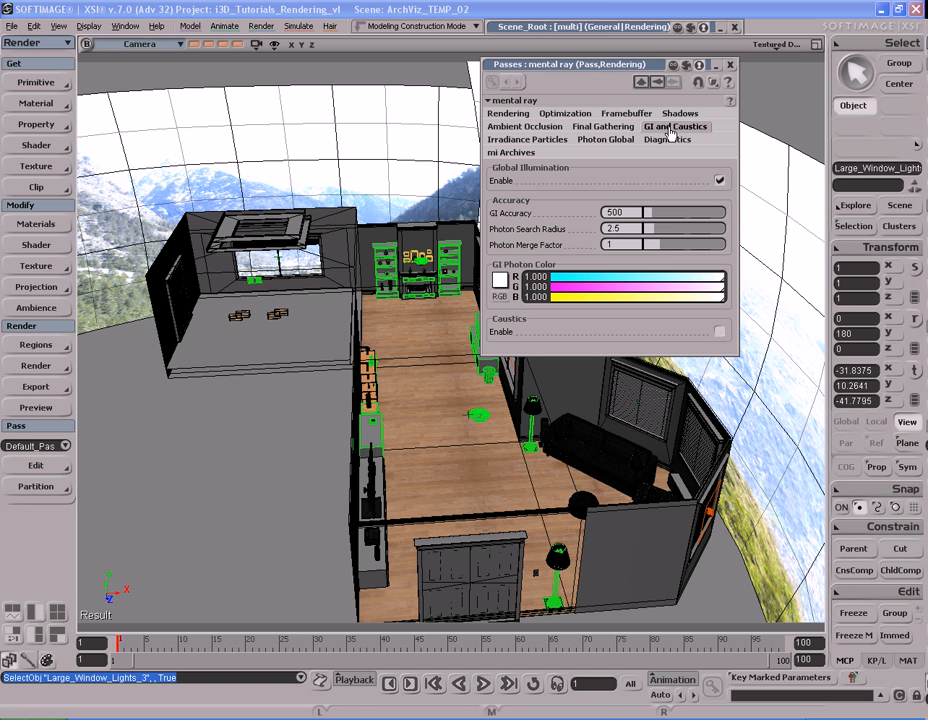
left_click_drag(652, 217, 731, 218)
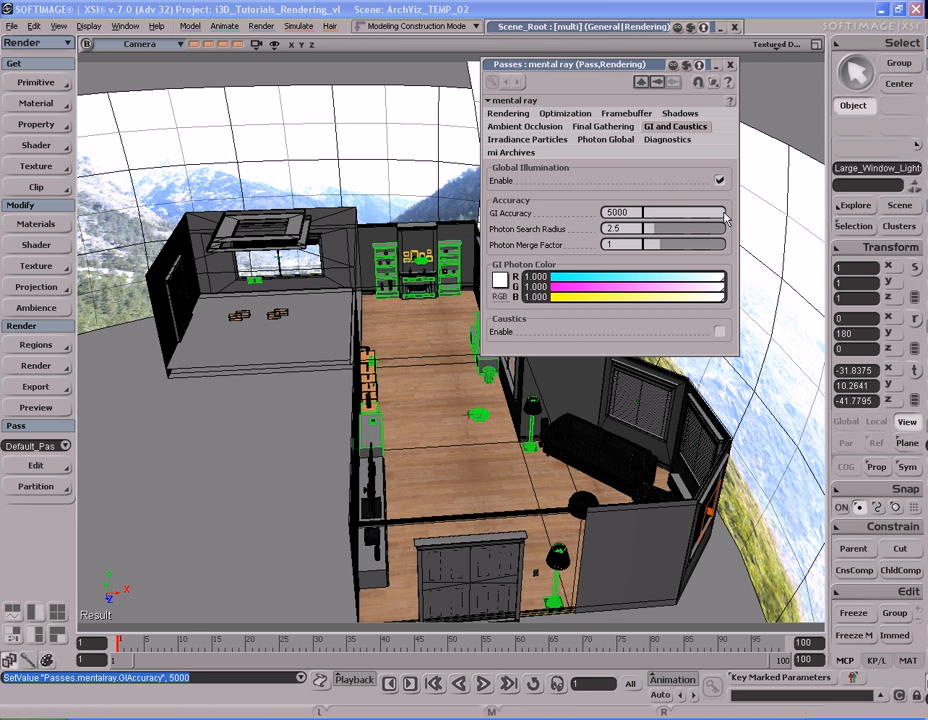
double_click(638, 212)
double_click(633, 229)
left_click(632, 245)
left_click(636, 244)
Step: Enable Importons in the mental ray global photon settings, and review their Density and Merge Distance
left_click(622, 140)
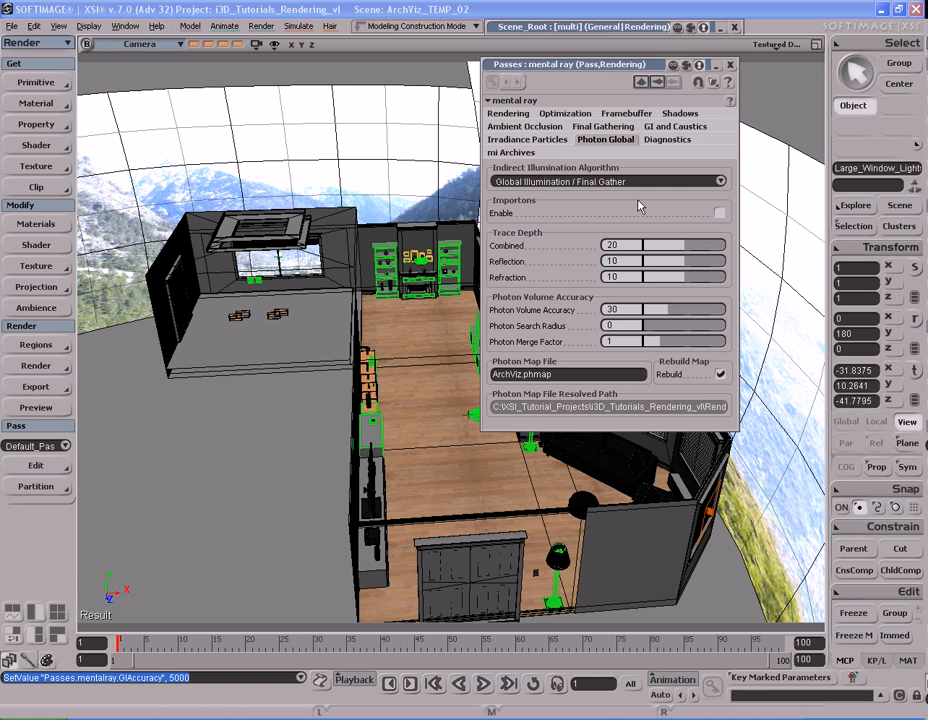
left_click(719, 214)
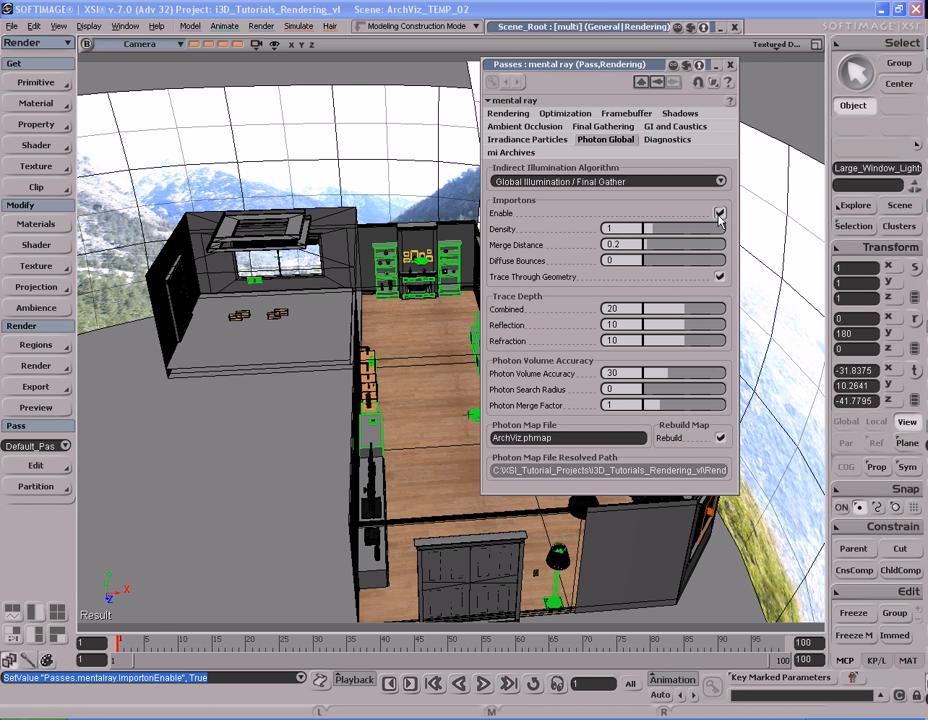
left_click(636, 228)
left_click(636, 244)
left_click(636, 244)
left_click(634, 228)
left_click(636, 244)
double_click(597, 64)
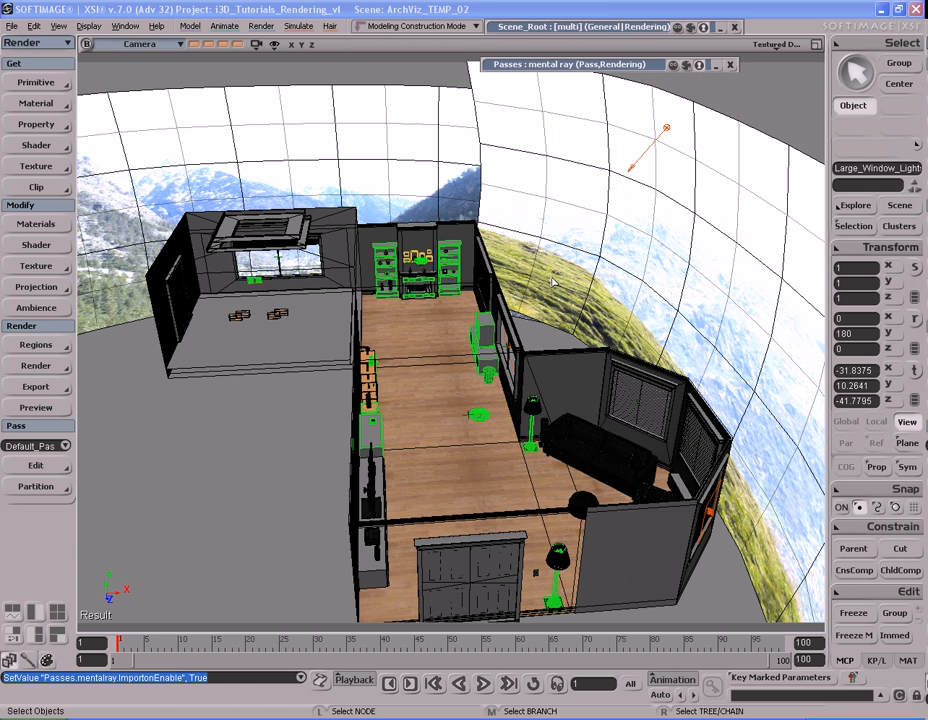
Step: Select the large window's frame, Window_Sill_Small_4, and frame it in the view
right_click(498, 400)
key("s")
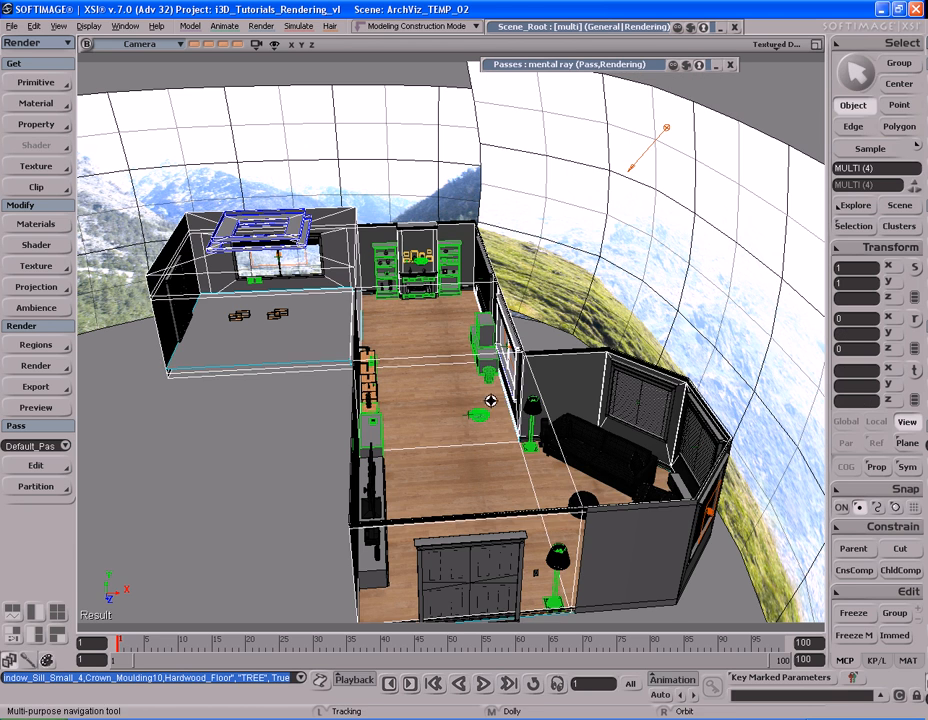
right_click_drag(497, 402, 603, 343)
left_click(612, 338)
key("f")
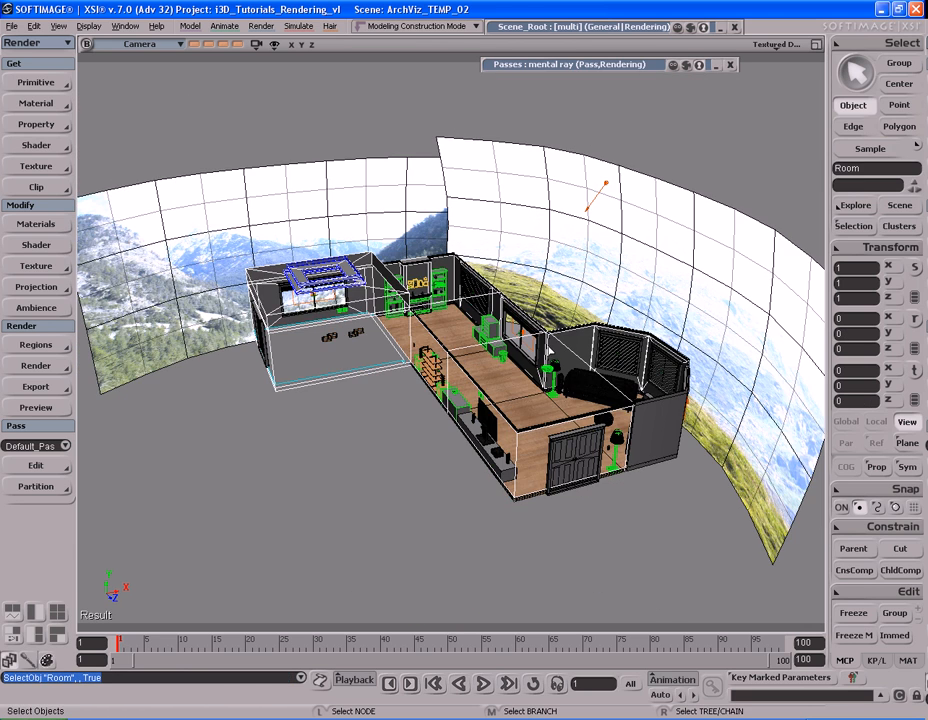
left_click(393, 252)
key("f")
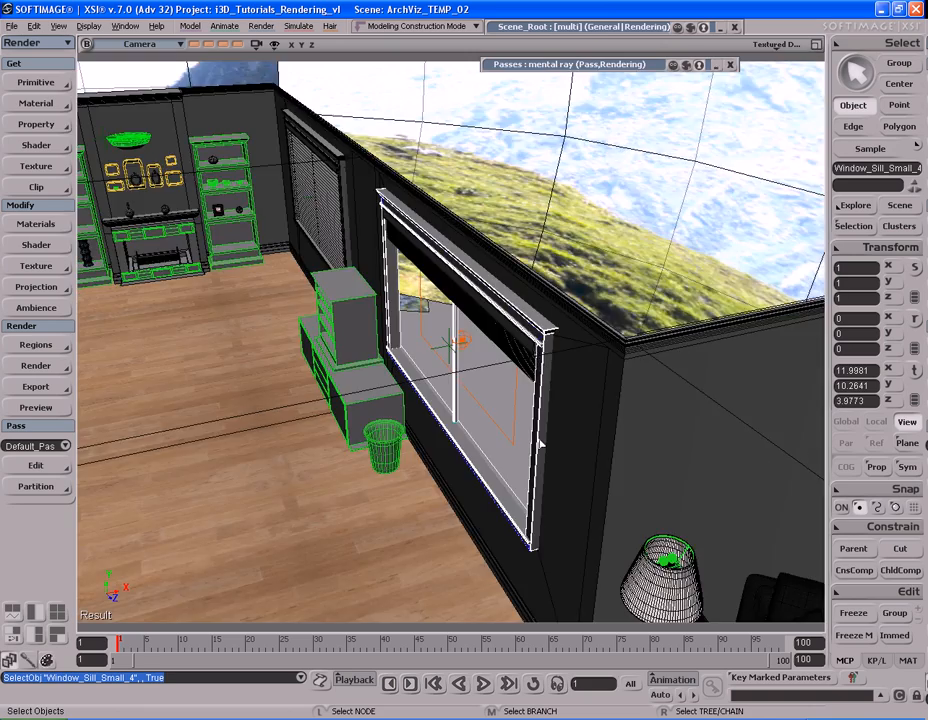
Step: Examine the upper corner of the large window's frame and the adjoining wall from close up
key("s")
middle_click_drag(554, 384, 588, 337)
left_click_drag(588, 337, 530, 440)
right_click_drag(530, 440, 522, 424)
middle_click_drag(522, 424, 518, 418)
left_click_drag(518, 418, 505, 405)
right_click_drag(505, 404, 502, 406)
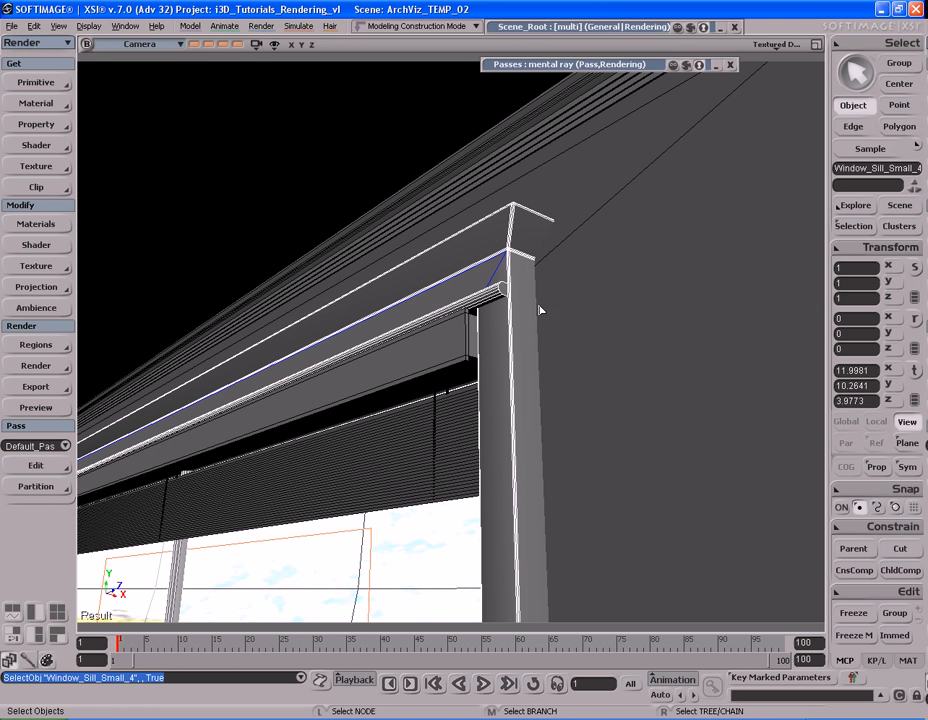
key("s")
middle_click_drag(547, 408, 530, 383)
right_click_drag(530, 383, 516, 309)
key("s")
key("s")
Step: Set the importon Merge Distance to 0.05 in the mental ray pass settings
left_click(599, 67)
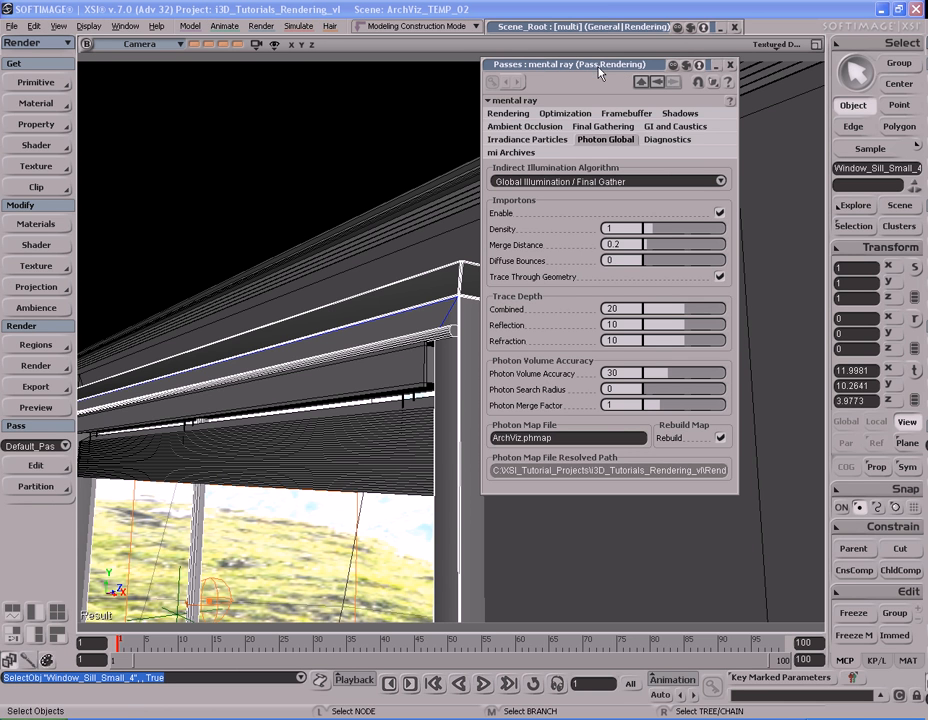
double_click(636, 244)
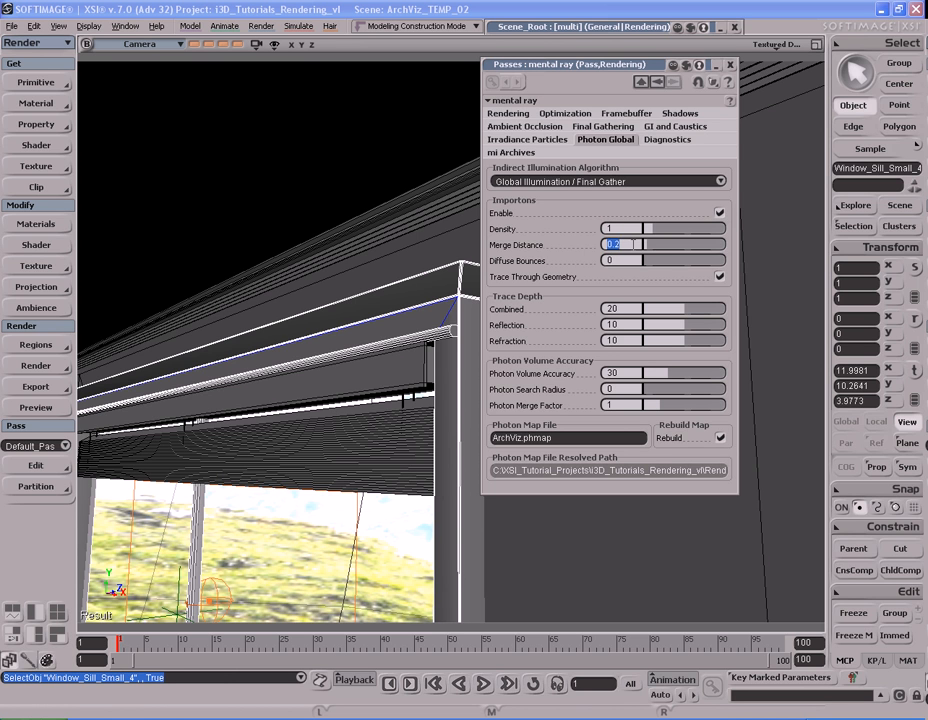
key("BackSpace")
type("0.05")
key("Return")
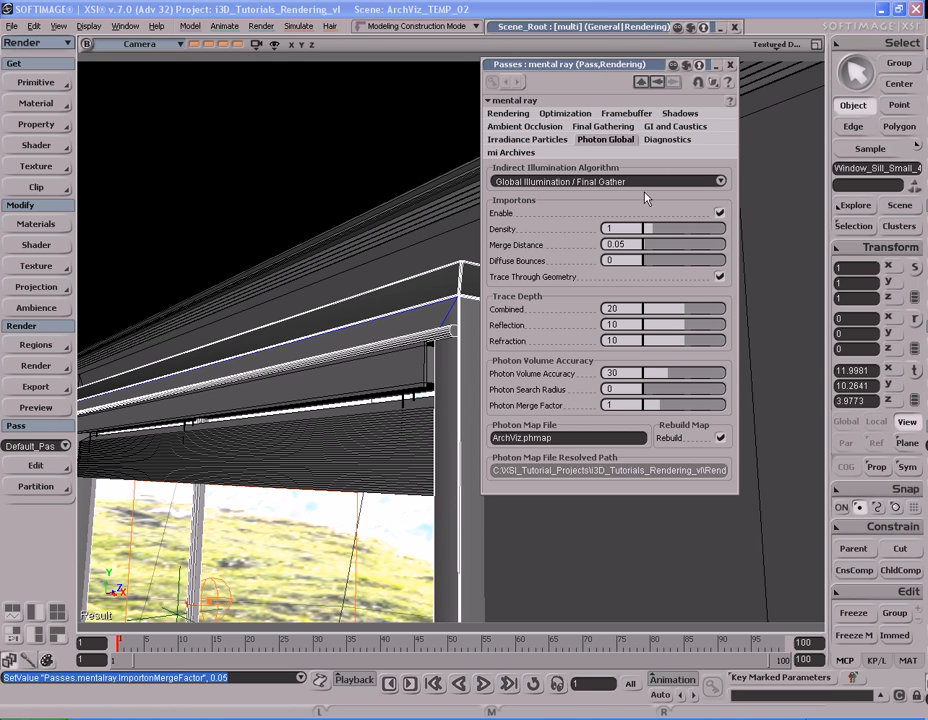
Step: Try 2 Diffuse Bounces for the importons while viewing the room, and set the value back to 0
left_click(615, 260)
left_click(635, 260)
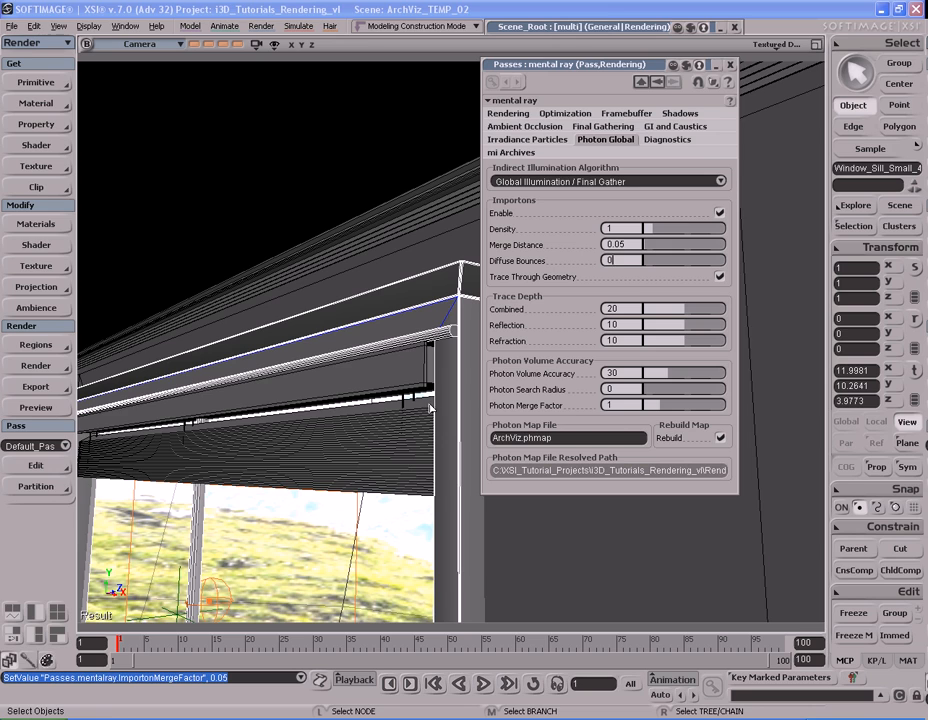
left_click(456, 360)
key("s")
right_click_drag(427, 465, 364, 387)
key("s")
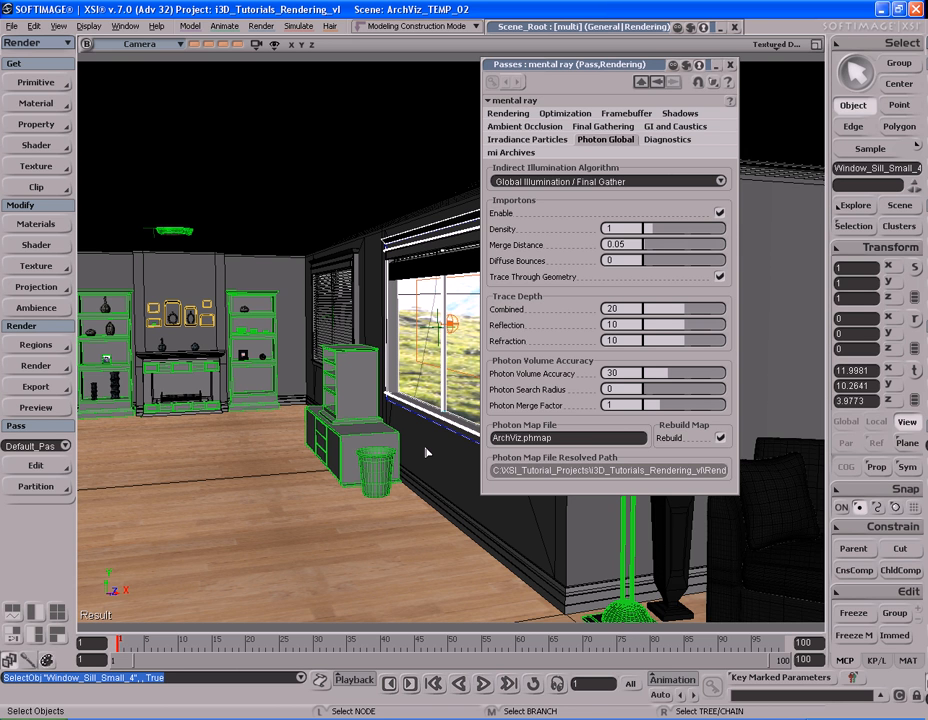
scroll(427, 453, "down", 1)
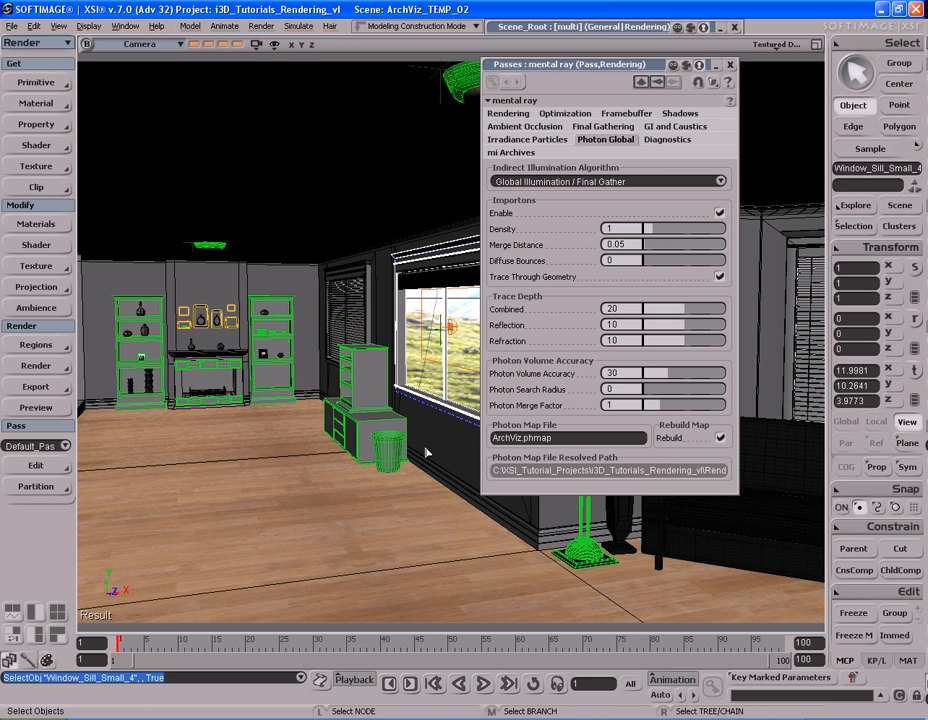
left_click(635, 260)
type("2")
key("Return")
left_click(638, 260)
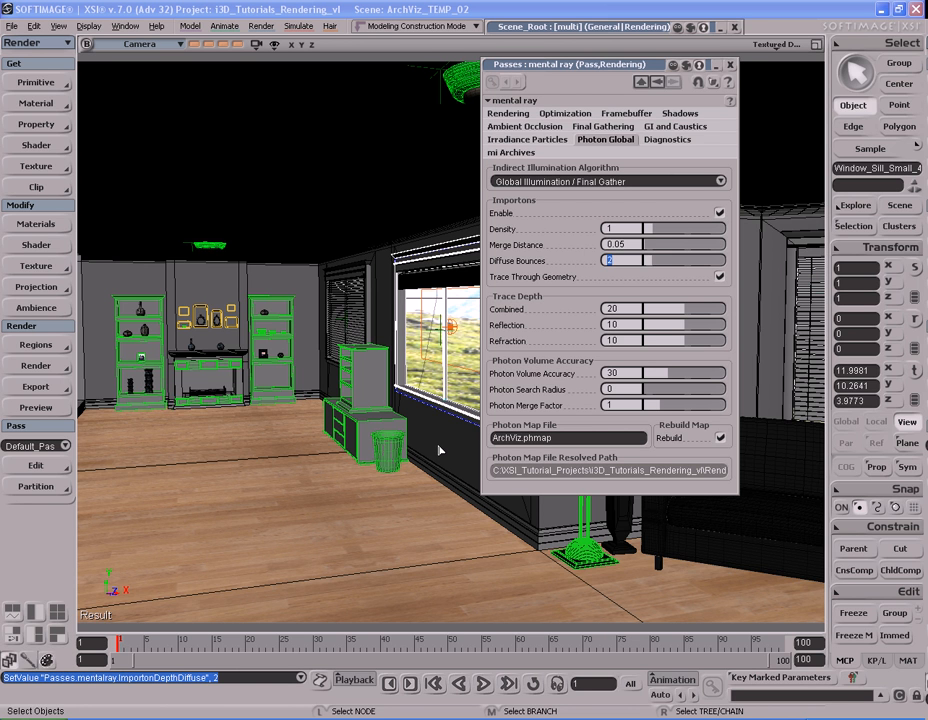
type("0")
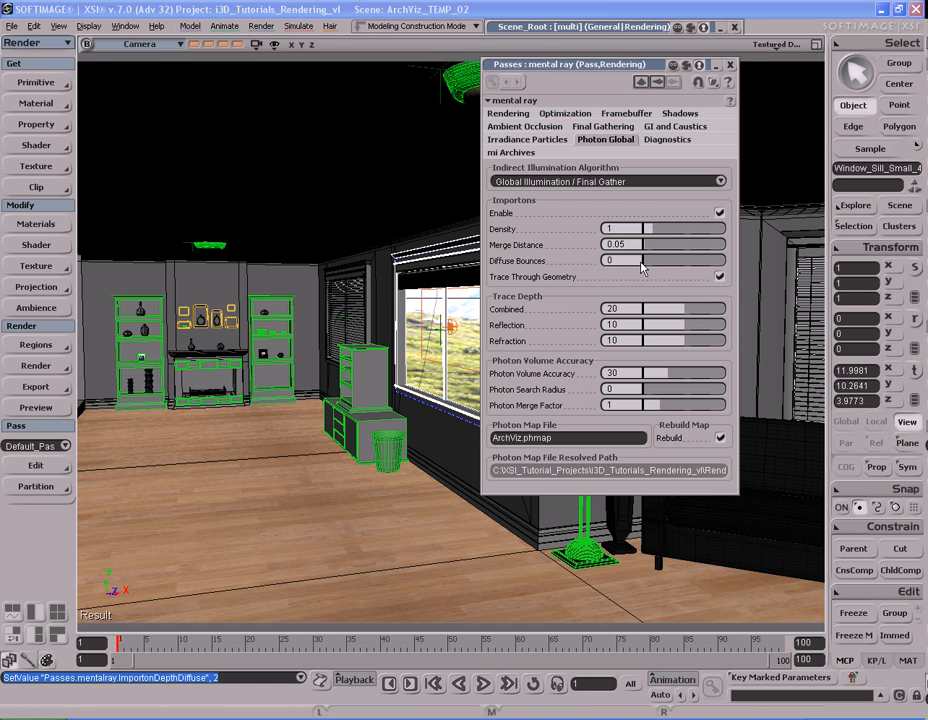
Step: Set the importon Diffuse Bounces to 0 and dismiss the system's restart prompt
left_click(632, 261)
left_click(633, 260)
double_click(633, 260)
left_click(636, 260)
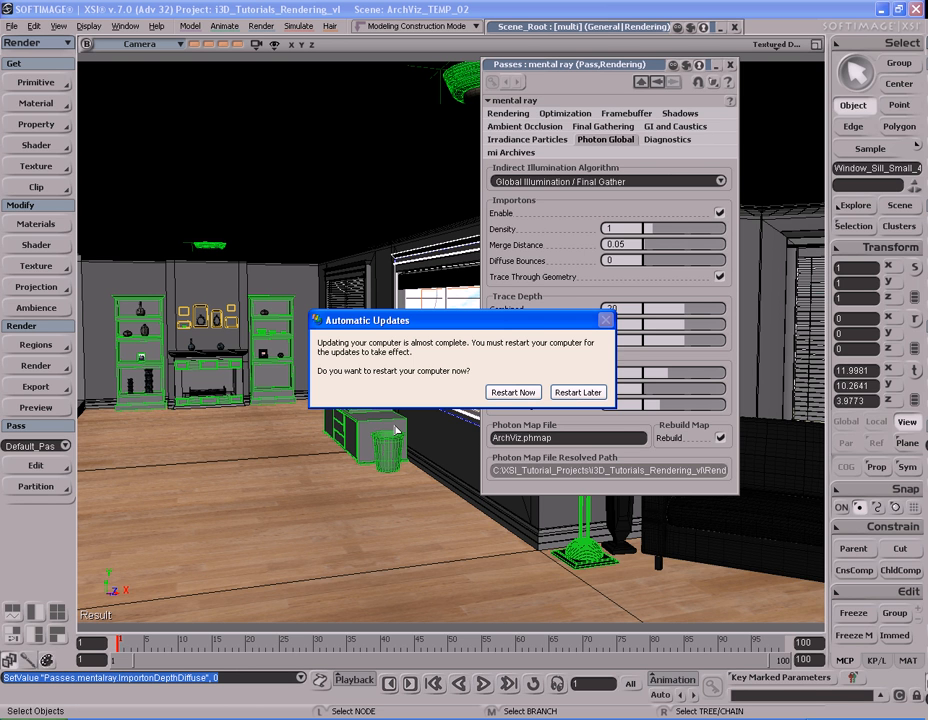
left_click(605, 319)
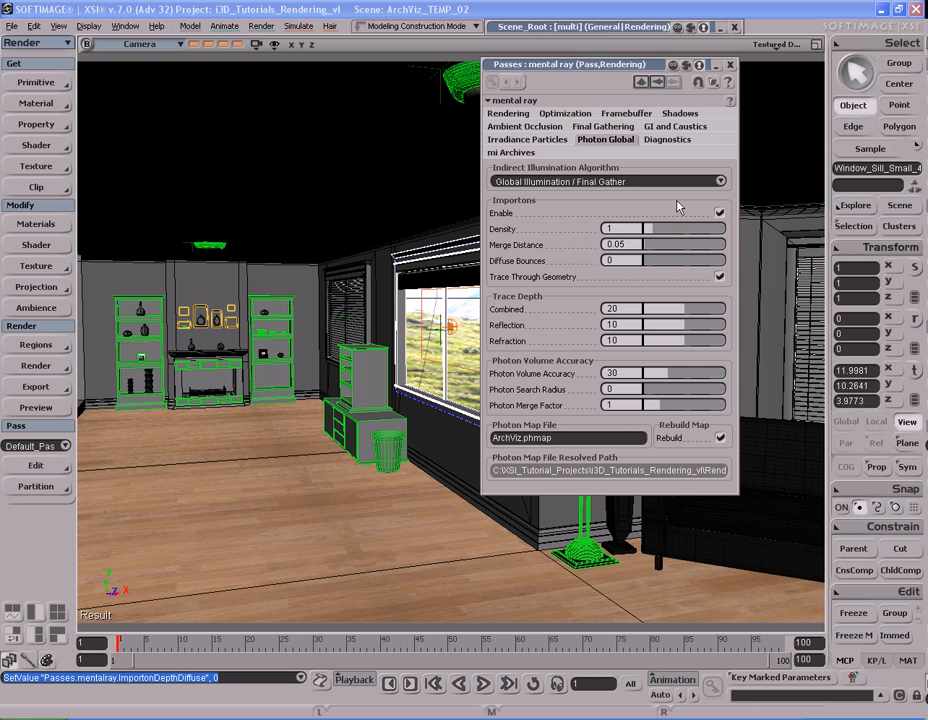
Step: Check the global illumination accuracy settings of the mental ray pass
left_click(650, 128)
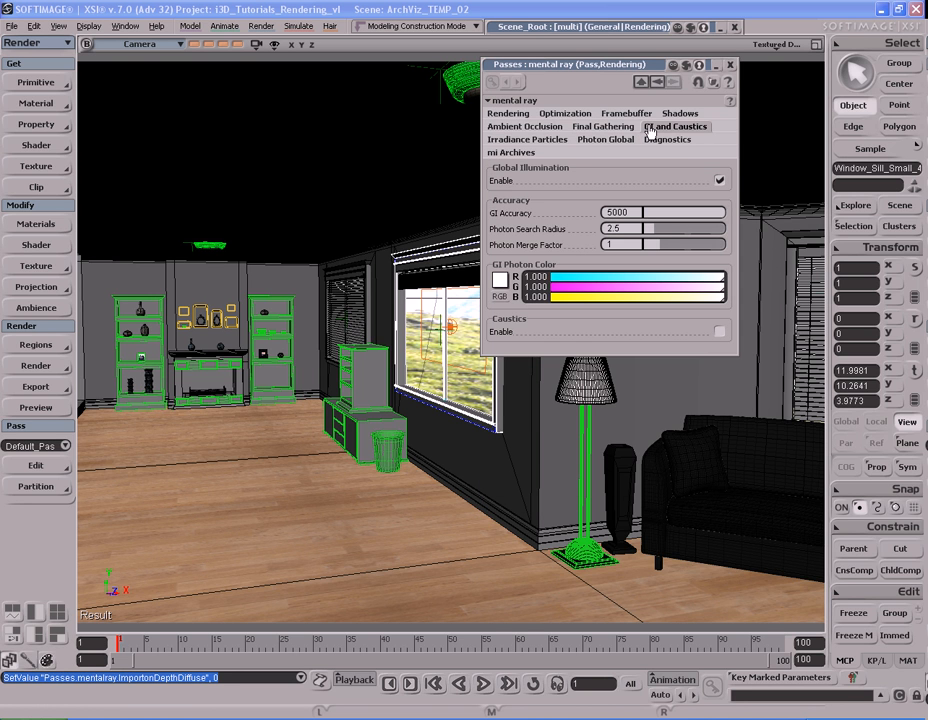
double_click(637, 213)
left_click(620, 142)
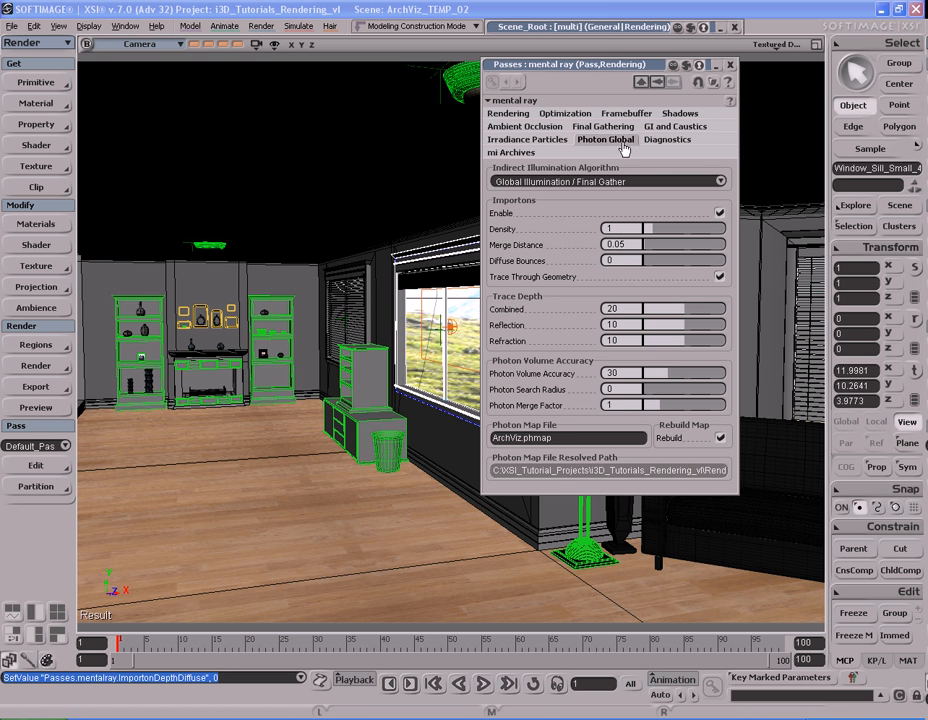
Step: Select all six window portal lights, from Large_Window_Lights_1 through Small_Window_Lights_3
double_click(632, 65)
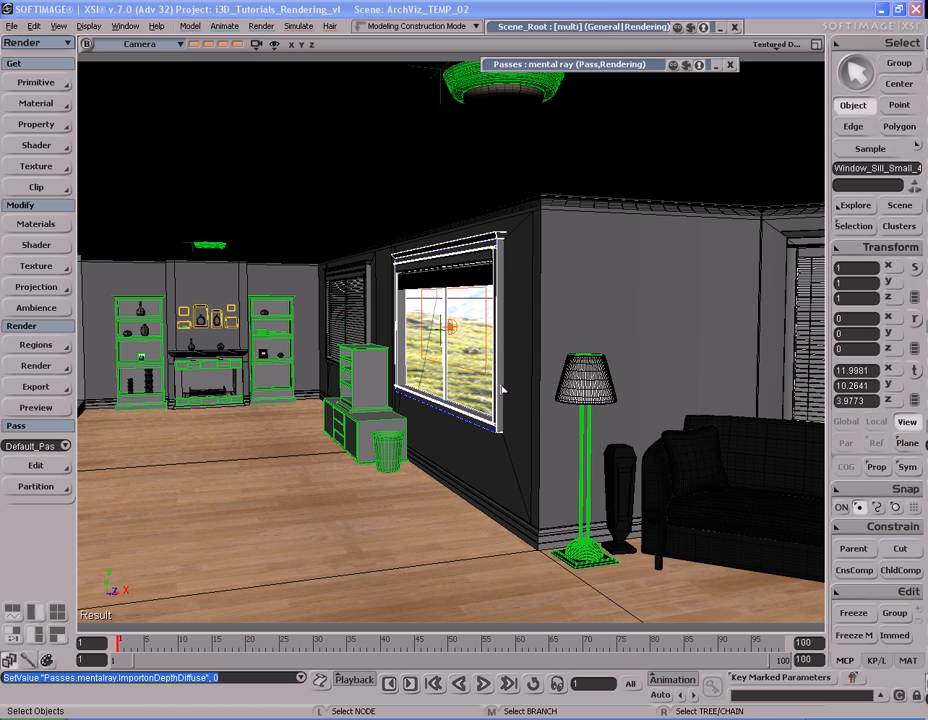
left_click(485, 355)
key("s")
right_click_drag(501, 356, 550, 410)
key("f")
key("s")
key("space")
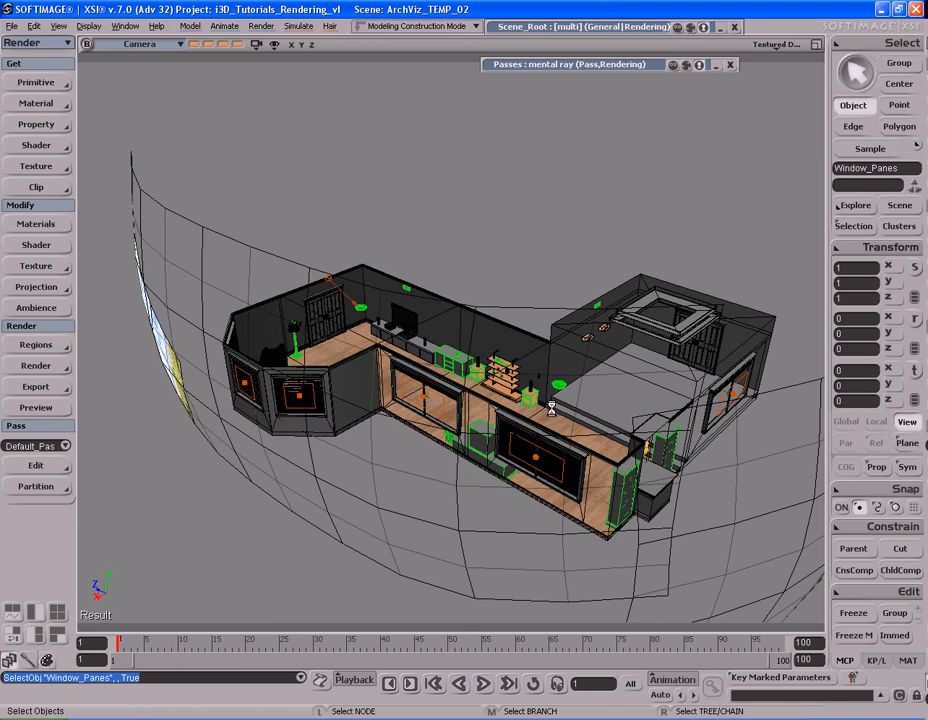
key("8")
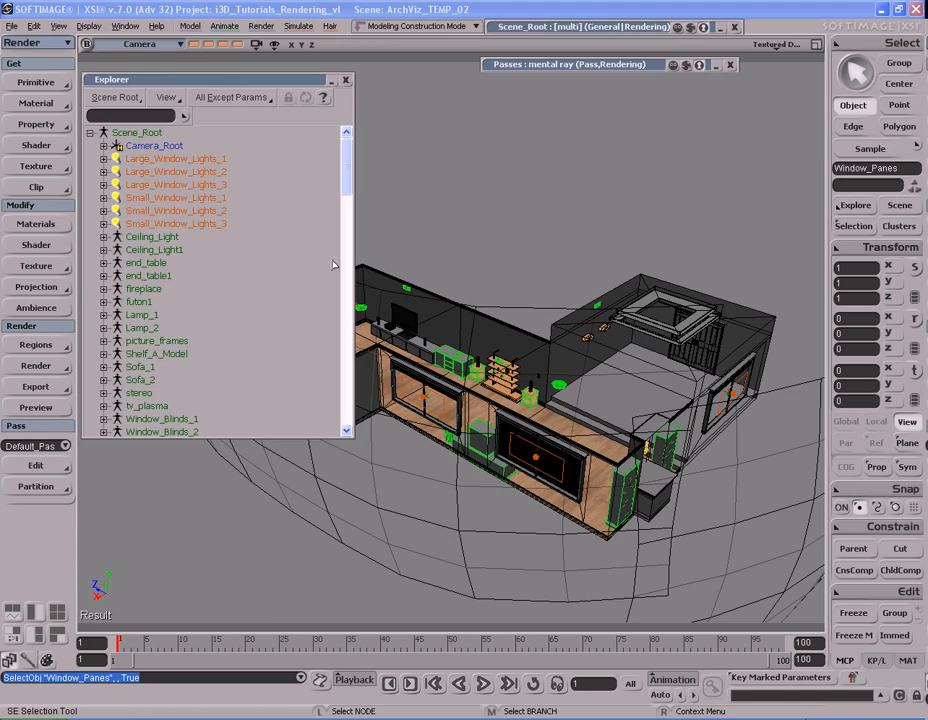
left_click(202, 160)
scroll(206, 222, "down", 1)
scroll(210, 205, "up", 1)
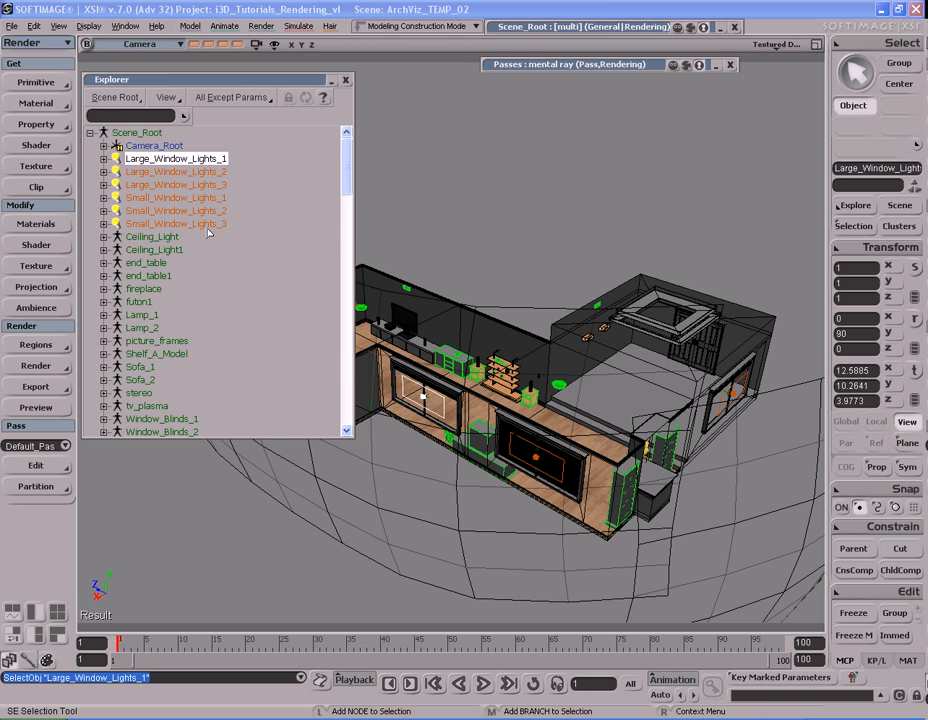
left_click(170, 223, "shift")
left_click(346, 80)
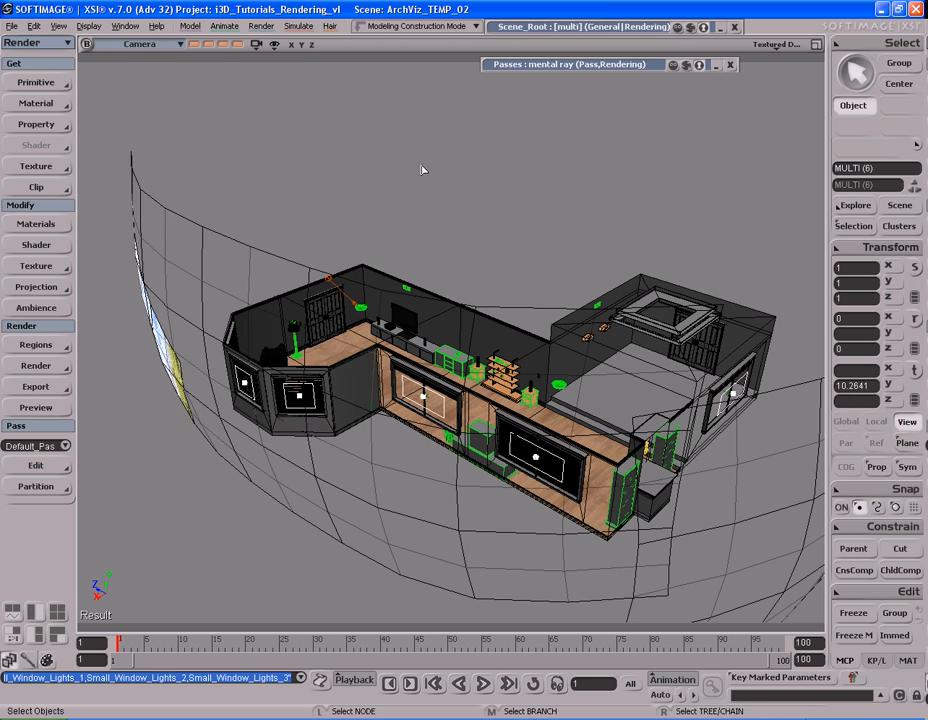
Step: Set the number of emitted global illumination photons to 500000 for all selected portal lights
key("Return")
mouse_move(631, 25)
left_mouse_down()
mouse_move(325, 22)
mouse_move(296, 11)
left_mouse_up()
left_click(734, 27)
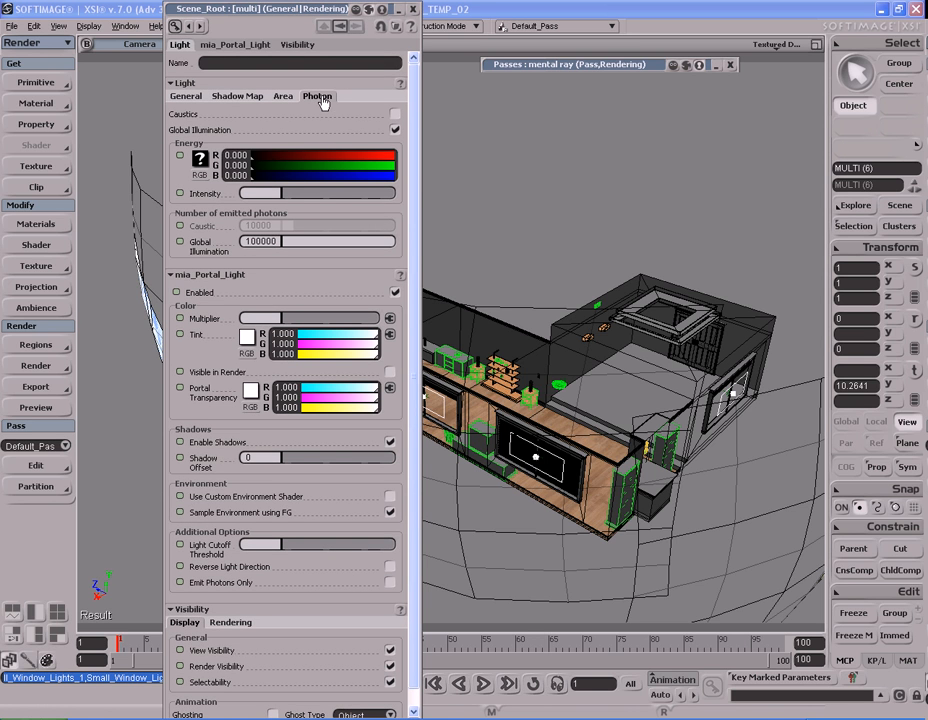
left_click(277, 242)
type("500000")
key("Return")
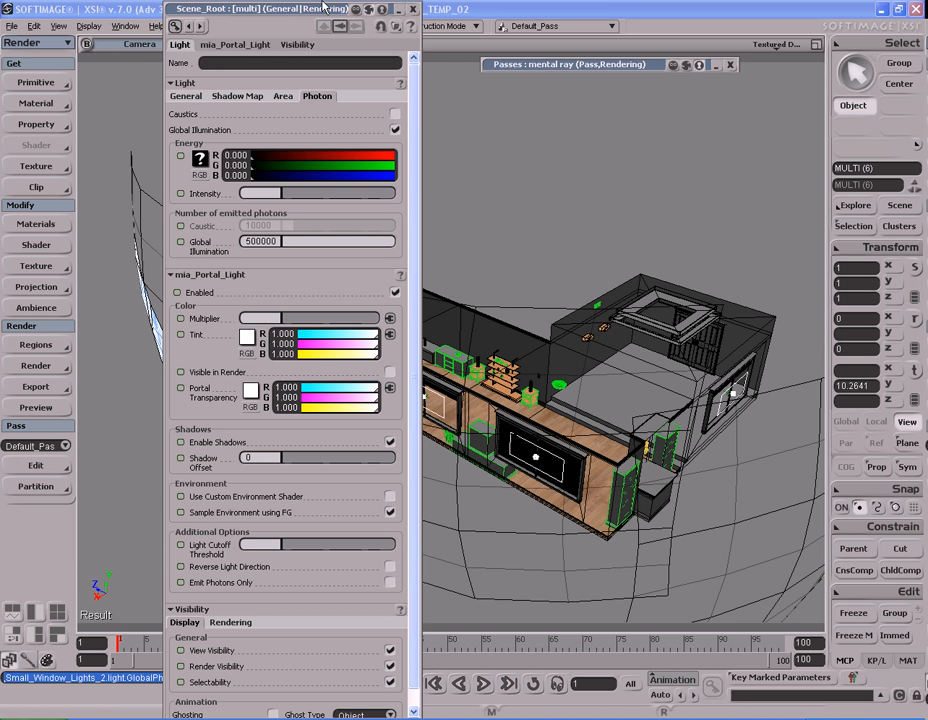
left_click(412, 9)
Step: Examine the placement of the portal lights at the windows from outside and above the rooms
key("s")
right_click_drag(497, 313, 492, 354)
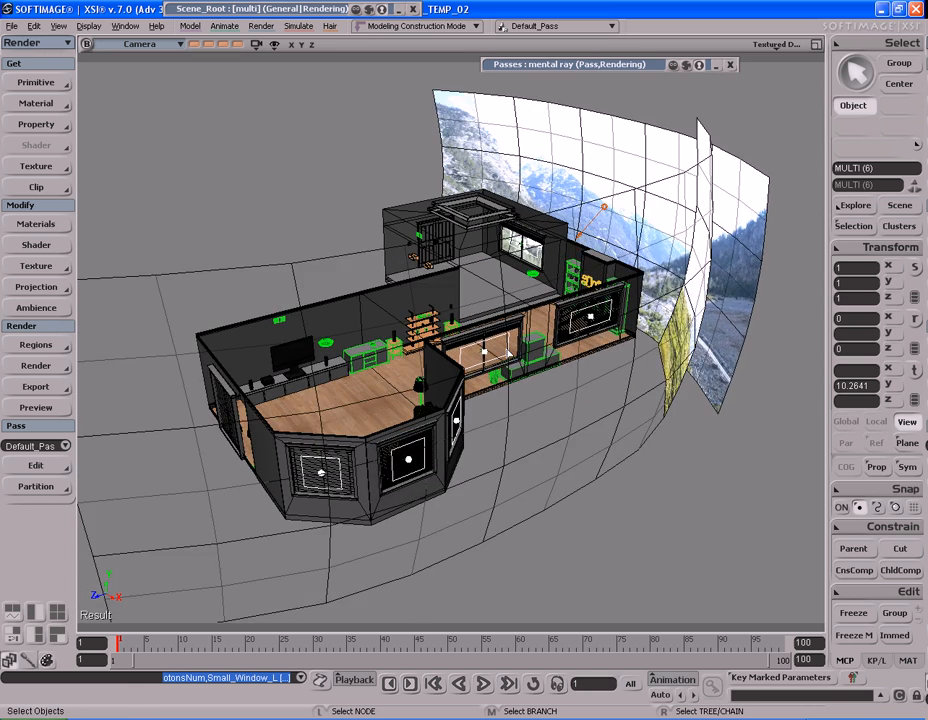
scroll(506, 364, "up", 3)
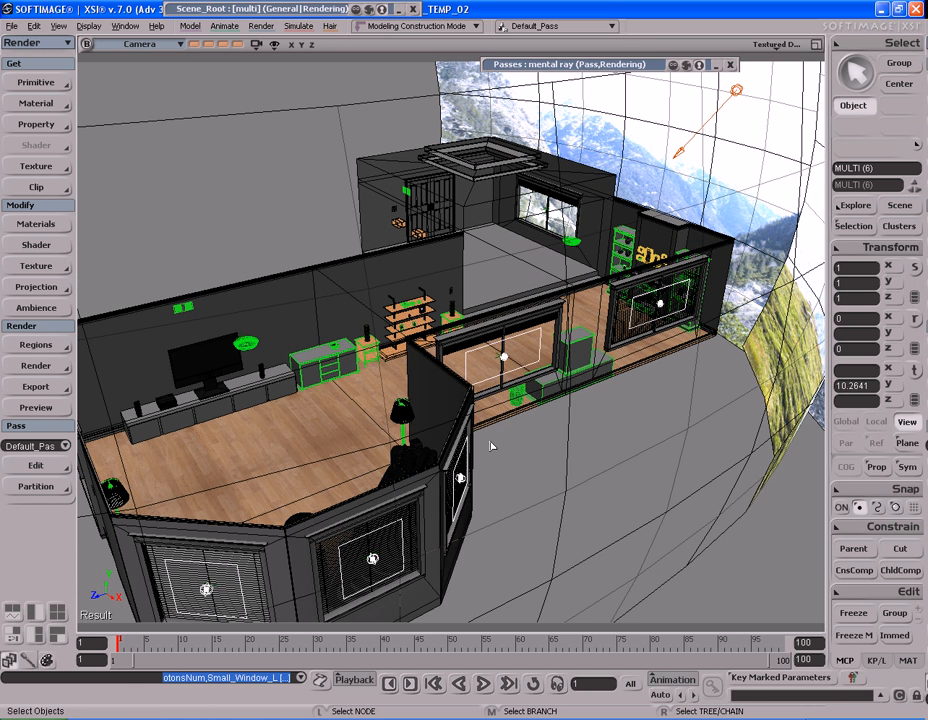
key("s")
right_click_drag(528, 443, 472, 439)
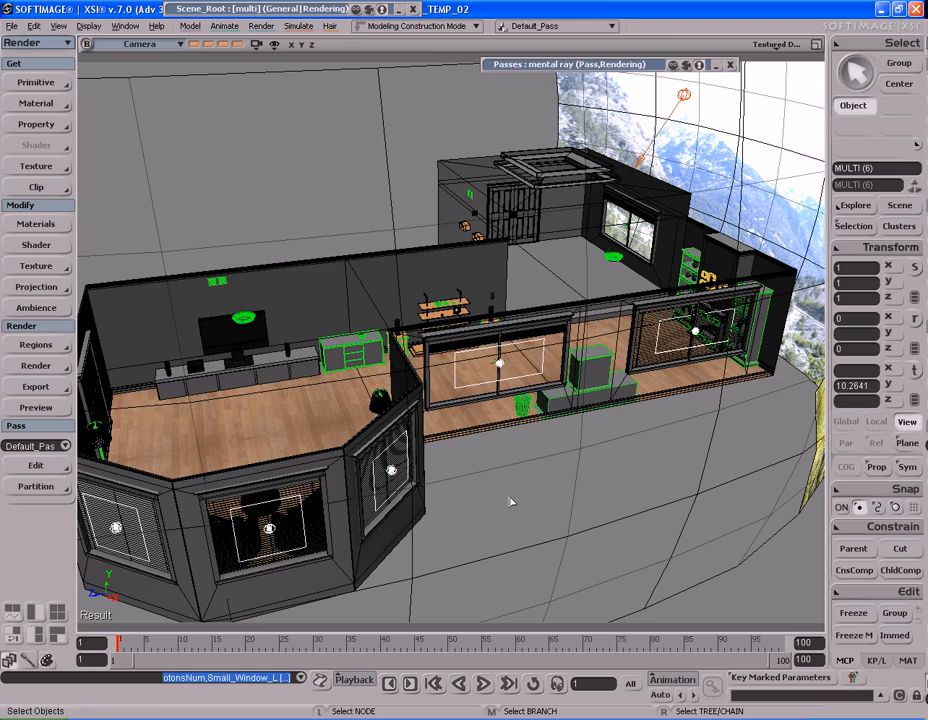
key("s")
mouse_move(460, 480)
right_mouse_down()
mouse_move(460, 460)
mouse_move(497, 464)
mouse_move(485, 476)
mouse_move(466, 468)
right_mouse_up()
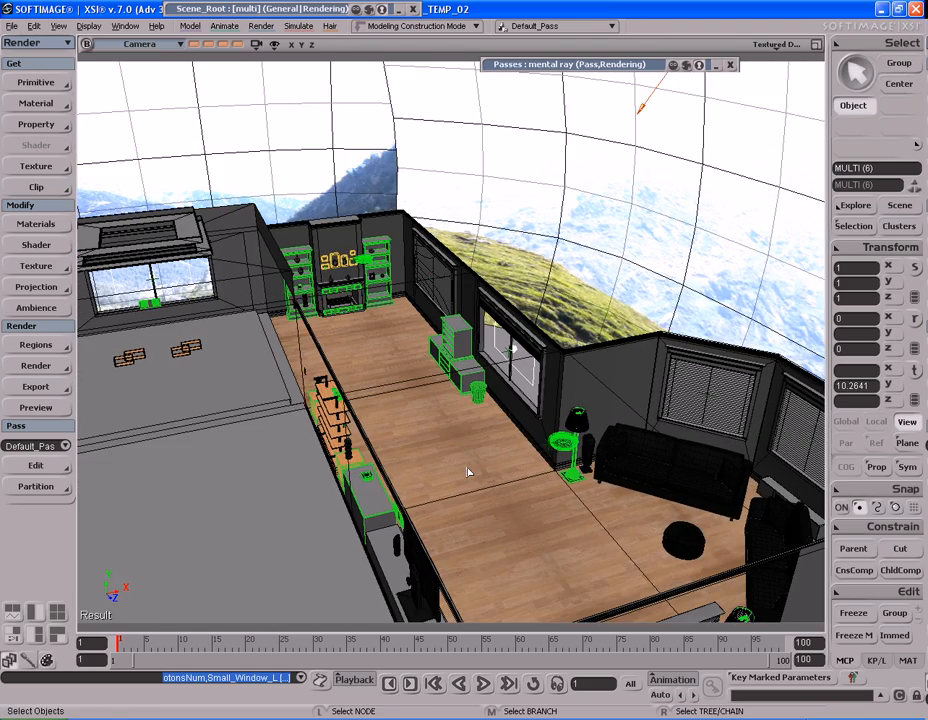
scroll(468, 472, "up", 2)
key("s")
left_click_drag(462, 489, 466, 476)
mouse_move(473, 475)
right_mouse_down()
mouse_move(474, 445)
mouse_move(468, 469)
right_mouse_up()
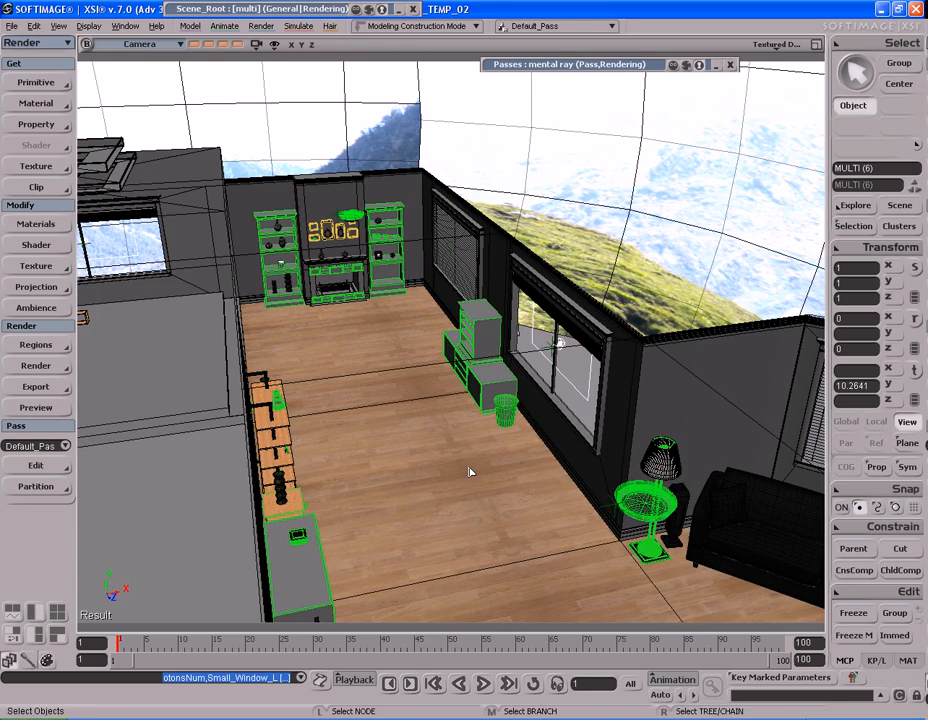
Step: Go through the memorized camera views and settle on the sofa corner with the bay windows
left_click(209, 46)
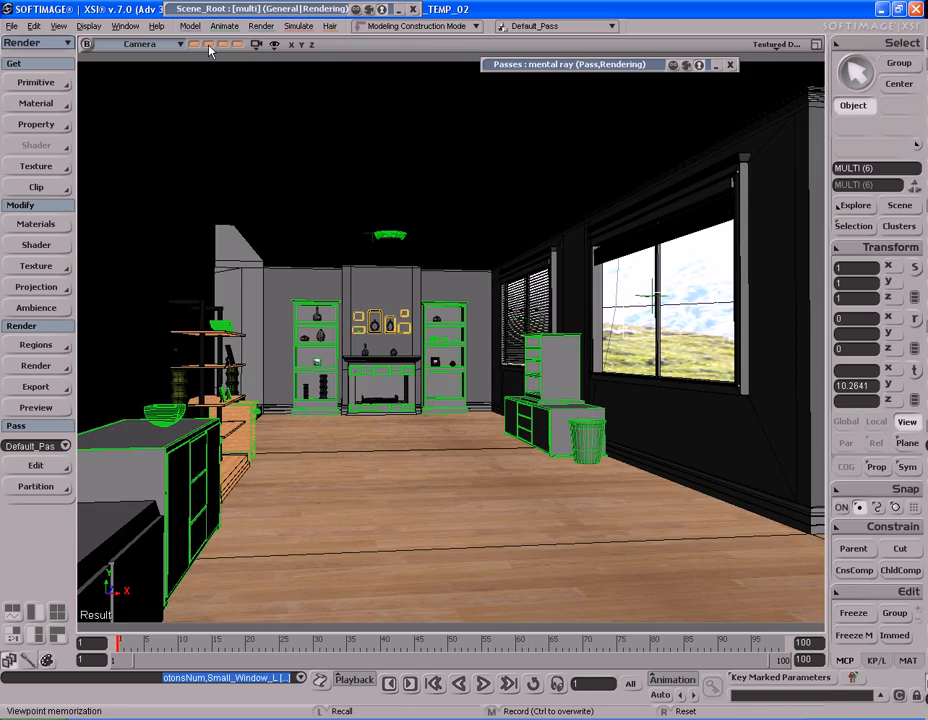
left_click(224, 46)
left_click(242, 46)
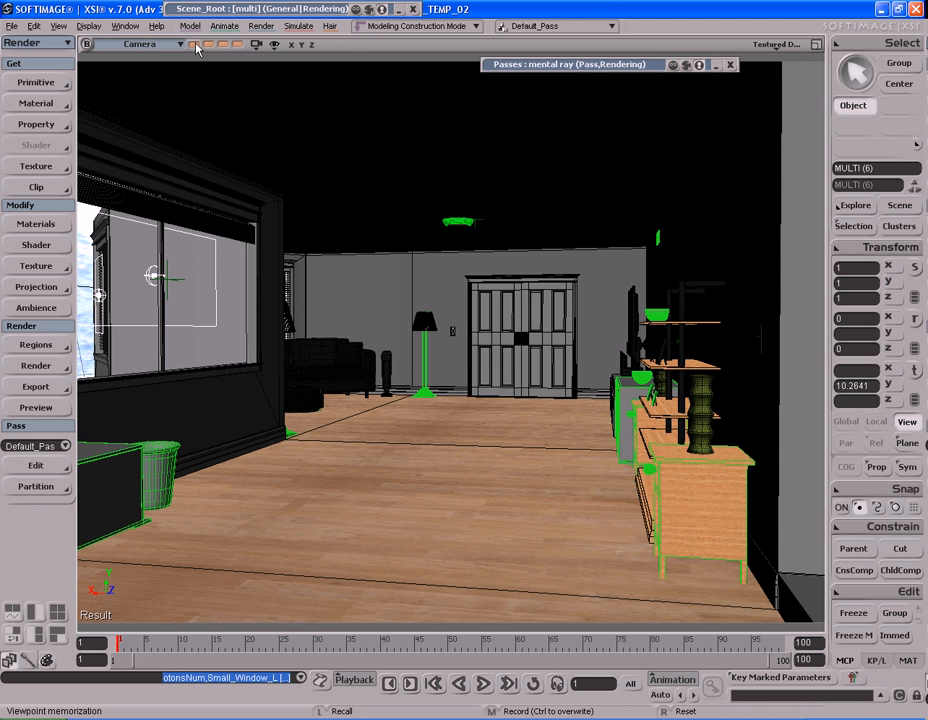
left_click(195, 45)
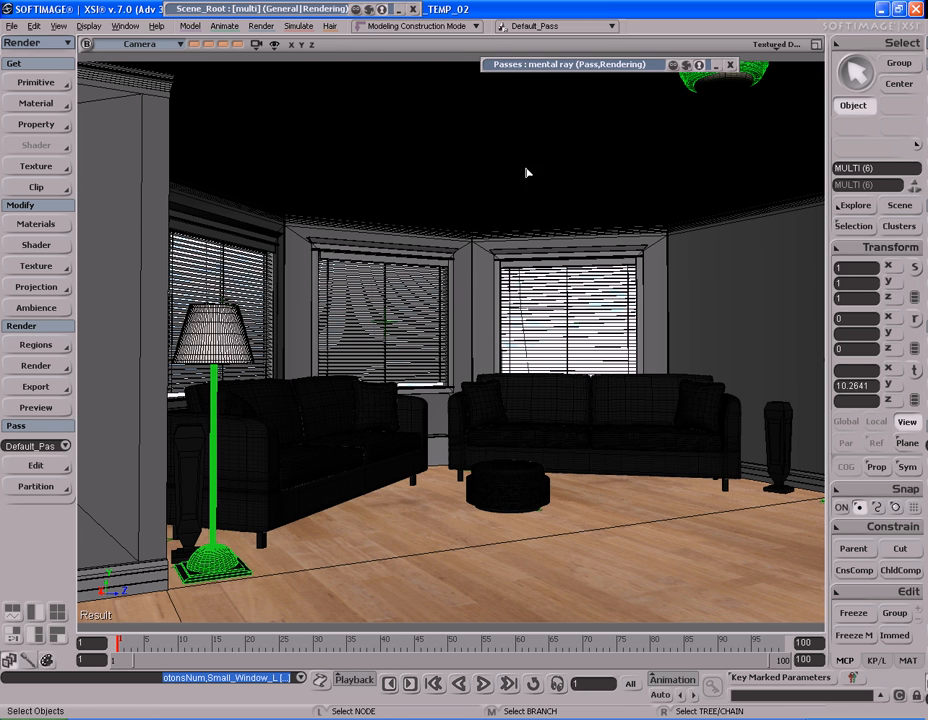
Step: Review the photon map file and the importon Density, Merge Distance and Diffuse Bounces in the pass settings
left_click(592, 66)
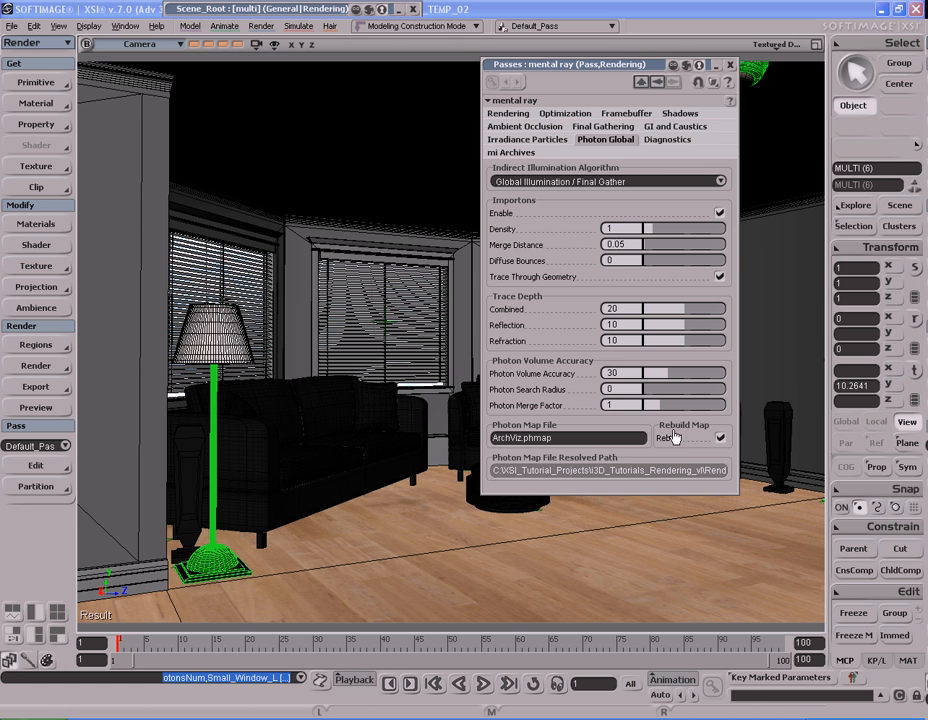
left_click(594, 438)
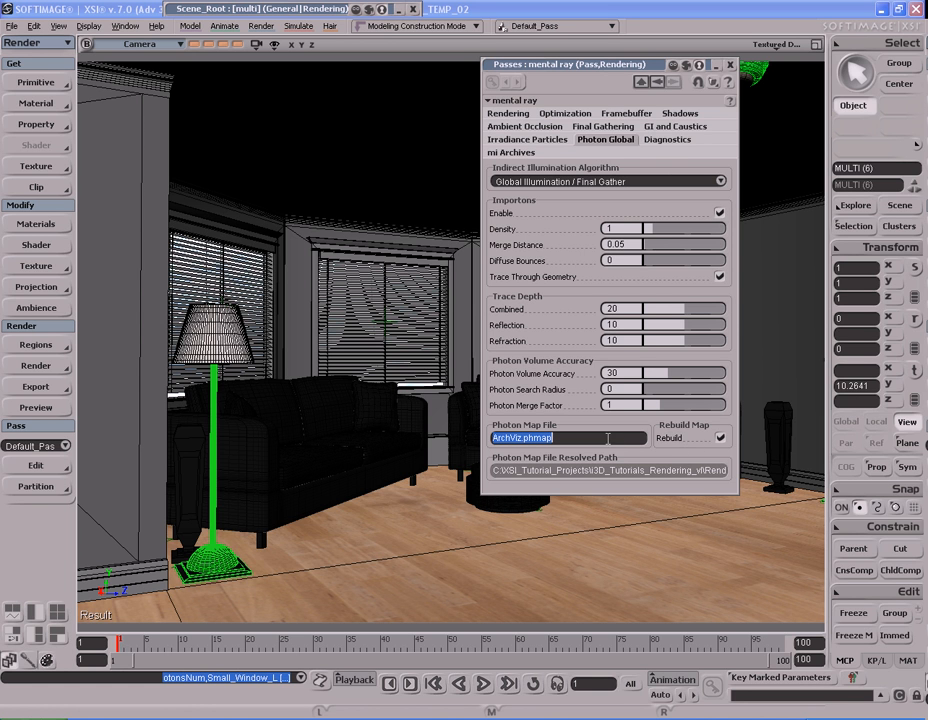
left_click(638, 229)
left_click(636, 229)
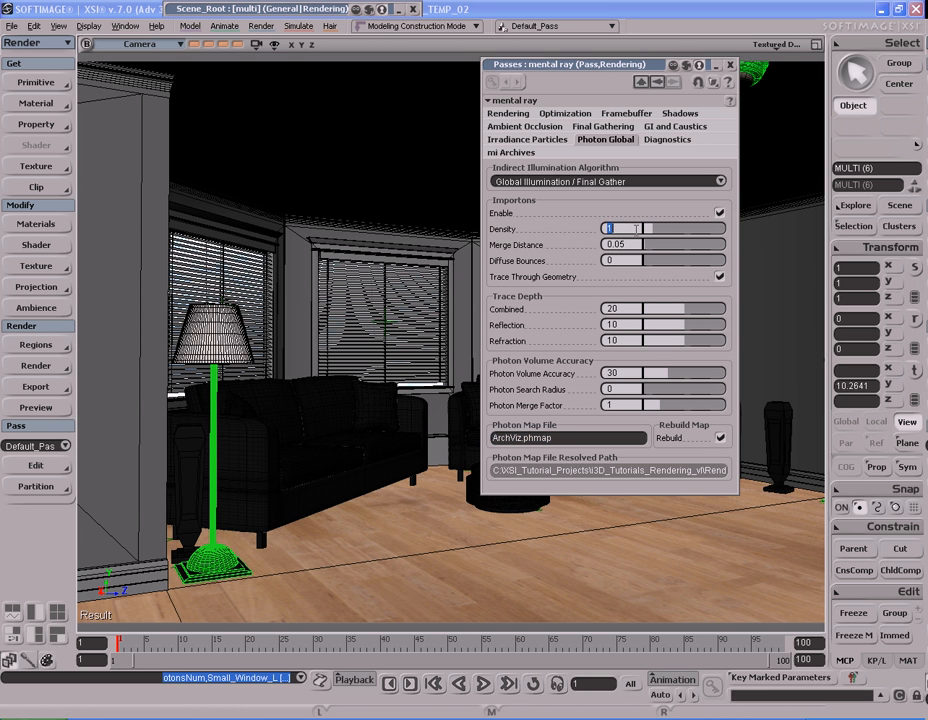
double_click(636, 229)
left_click(636, 244)
double_click(639, 228)
left_click(634, 244)
left_click(634, 260)
Step: Check the GI and Caustics settings, and render a test preview of the sofa corner
left_click(648, 128)
left_click(621, 128)
left_click(658, 128)
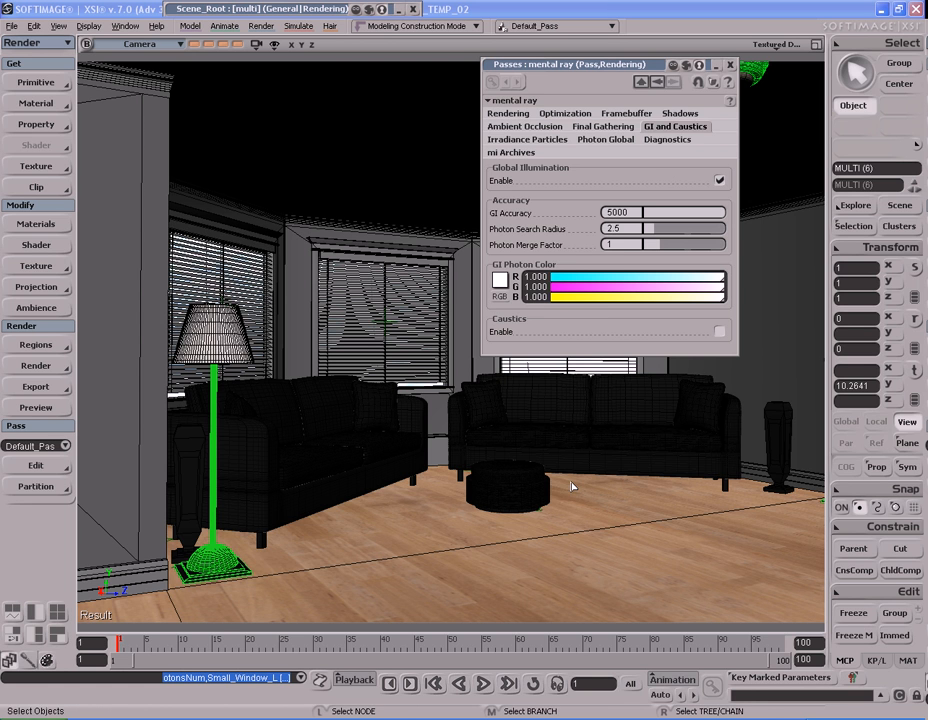
key("q")
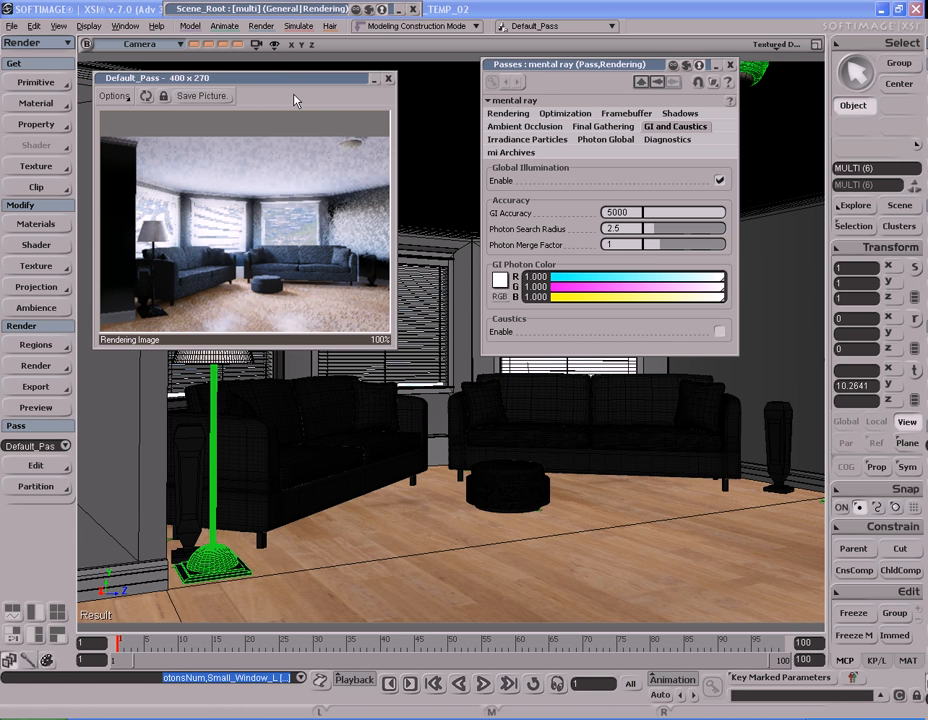
left_click(388, 78)
Step: Turn off rebuilding of the photon map ArchViz.phmap and put away the light and pass settings
left_click(617, 212)
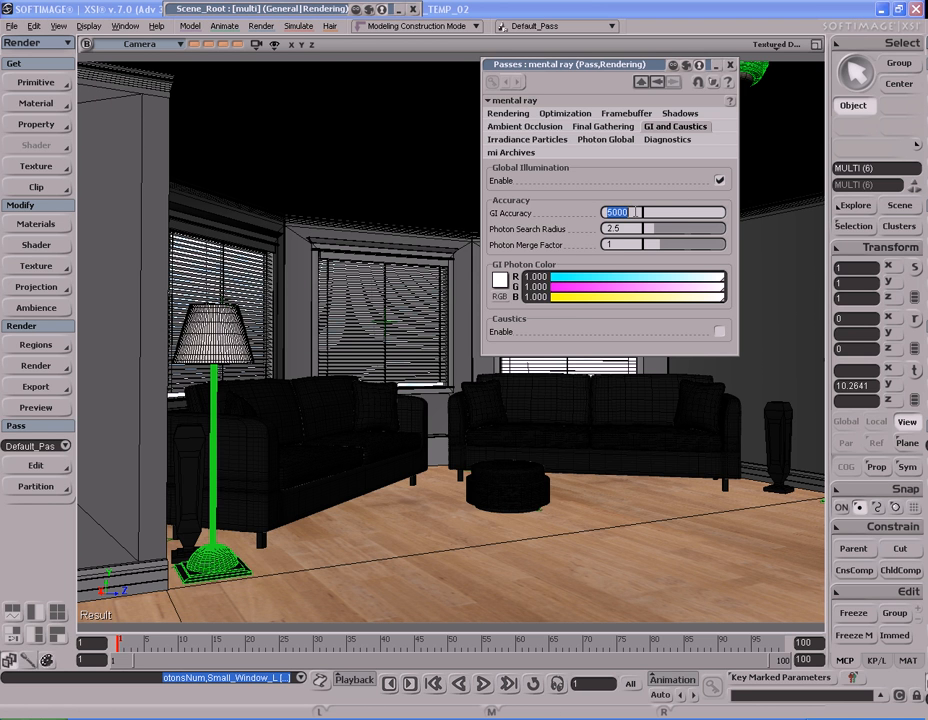
left_click(605, 140)
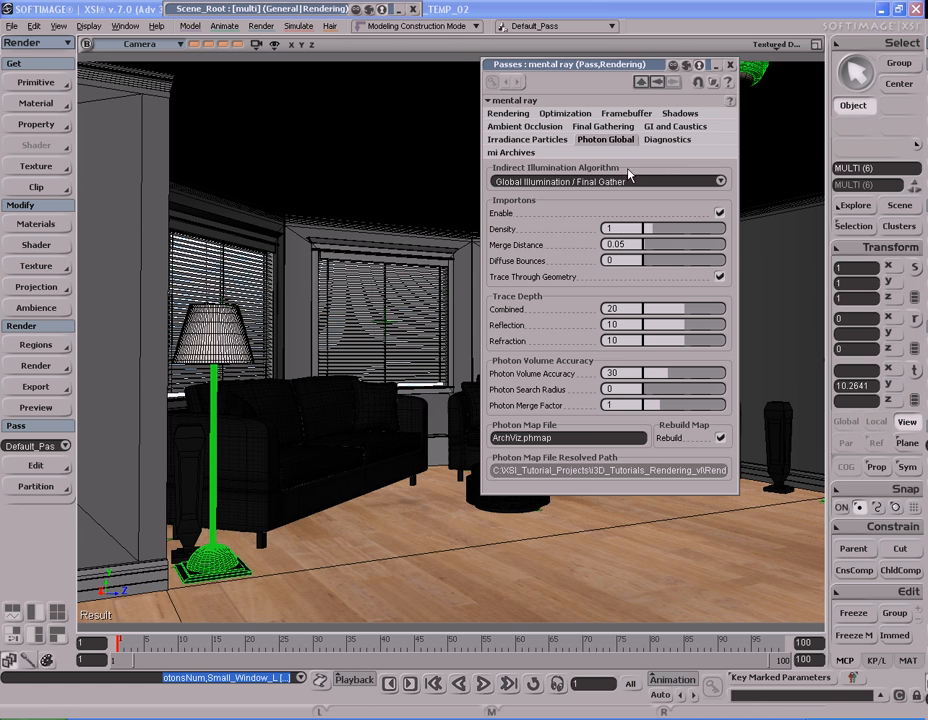
left_click(720, 439)
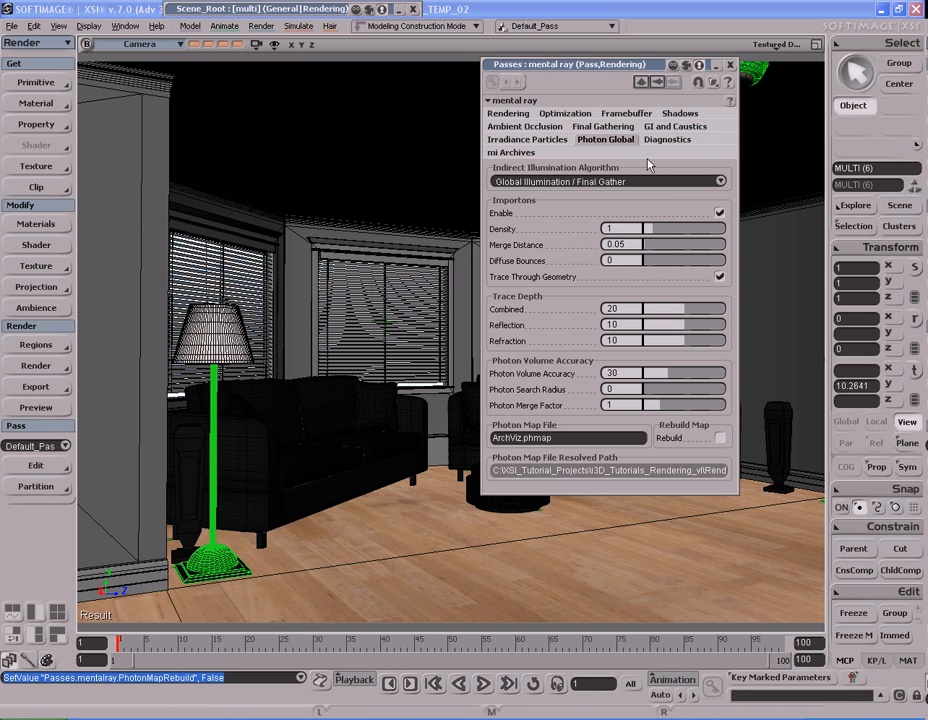
left_click(240, 11)
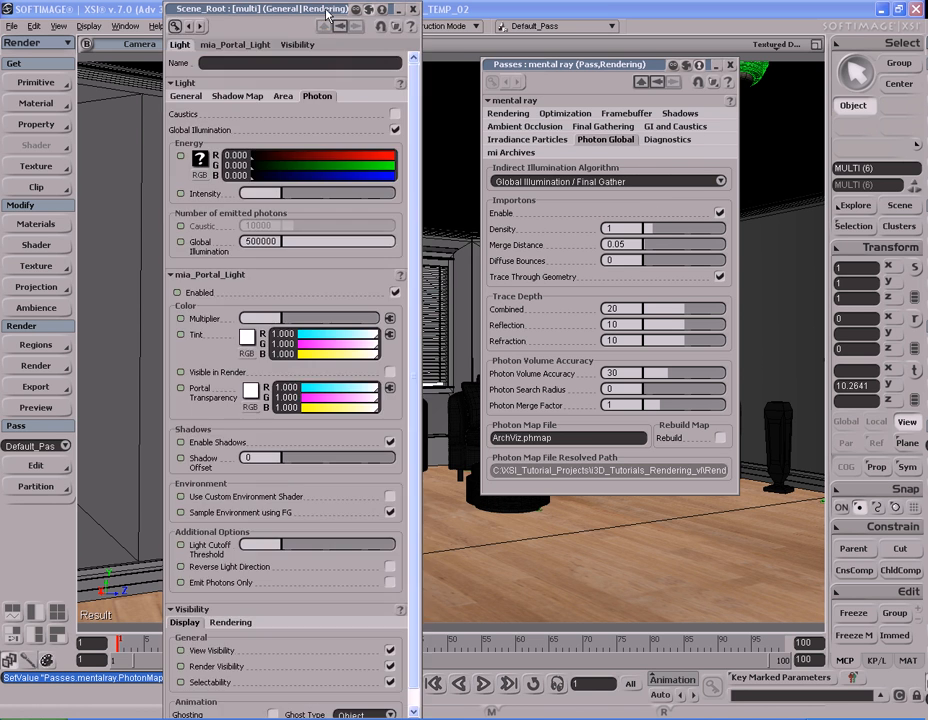
left_click(414, 12)
left_click(653, 66)
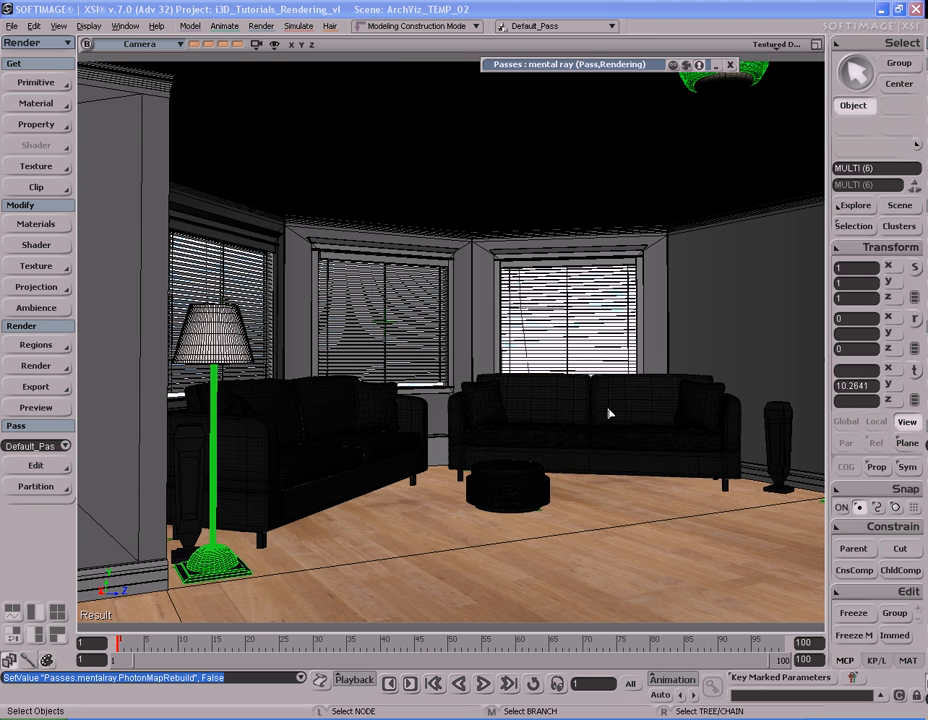